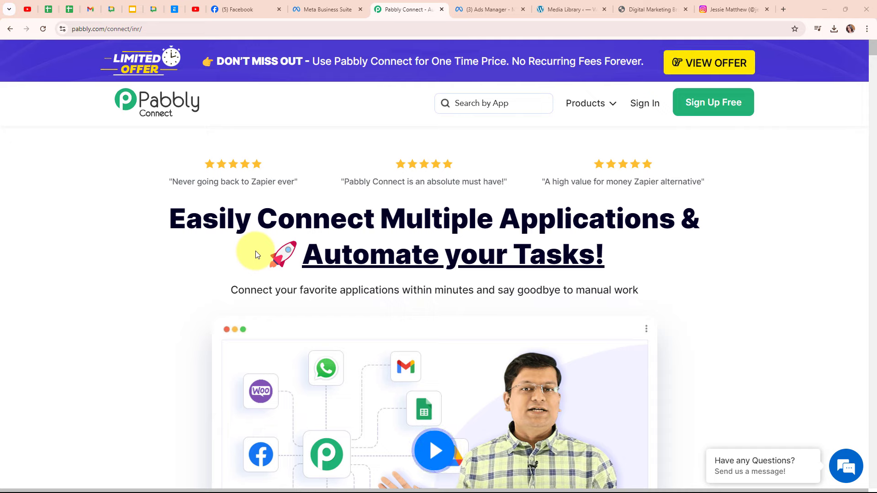
Switch to the Ads Manager tab showing the Digital Dynamics Leads ad draft.
{"action": "left_click", "coordinate": [487, 10]}
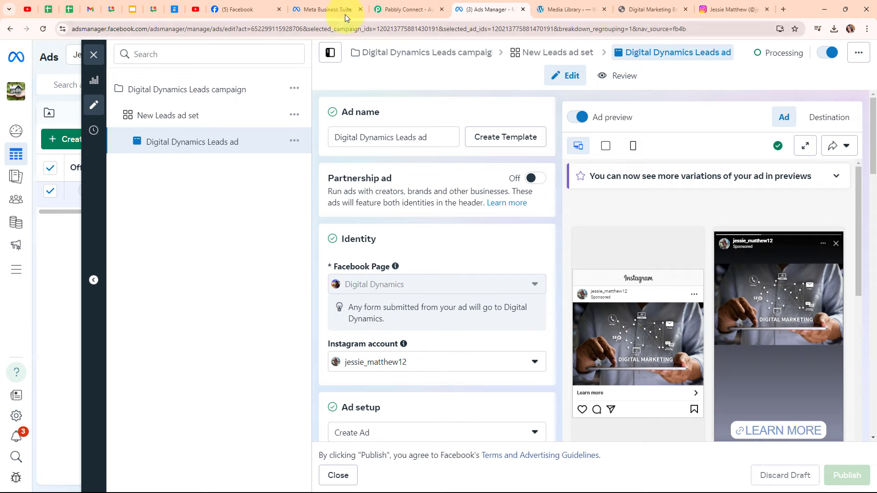
Switch back to the Pabbly Connect homepage tab.
{"action": "left_click", "coordinate": [393, 12]}
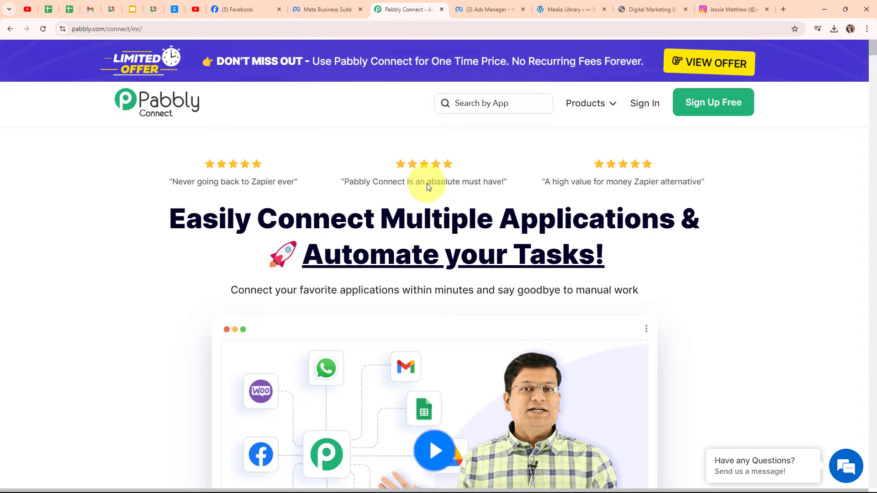
Sign in to the Pabbly account from the homepage.
{"action": "left_click", "coordinate": [183, 27]}
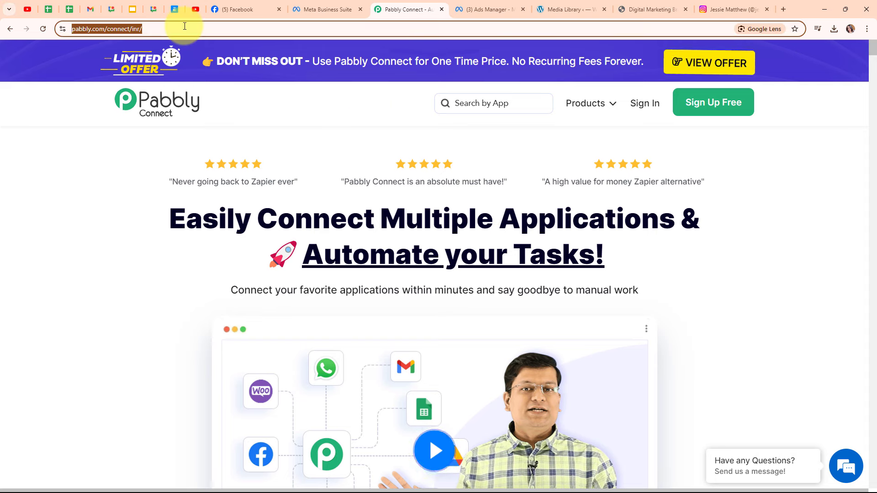
{"action": "left_click", "coordinate": [275, 126]}
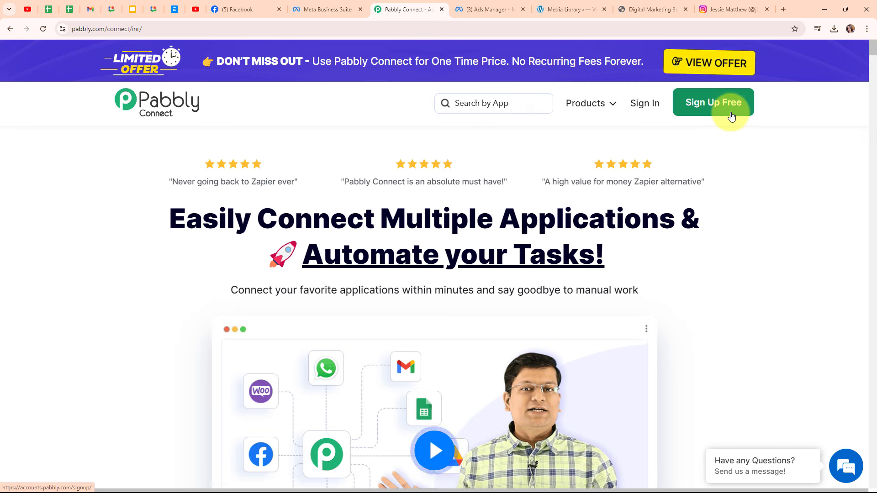
{"action": "left_click", "coordinate": [652, 105]}
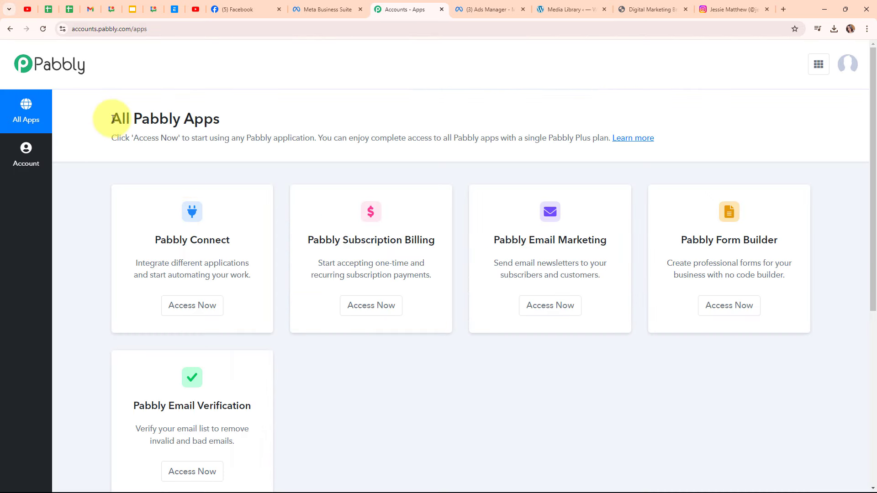
Launch Pabbly Connect from the All Pabbly Apps page with Access Now.
{"action": "left_click_drag", "start_coordinate": [113, 119], "coordinate": [258, 121]}
{"action": "left_click", "coordinate": [322, 119]}
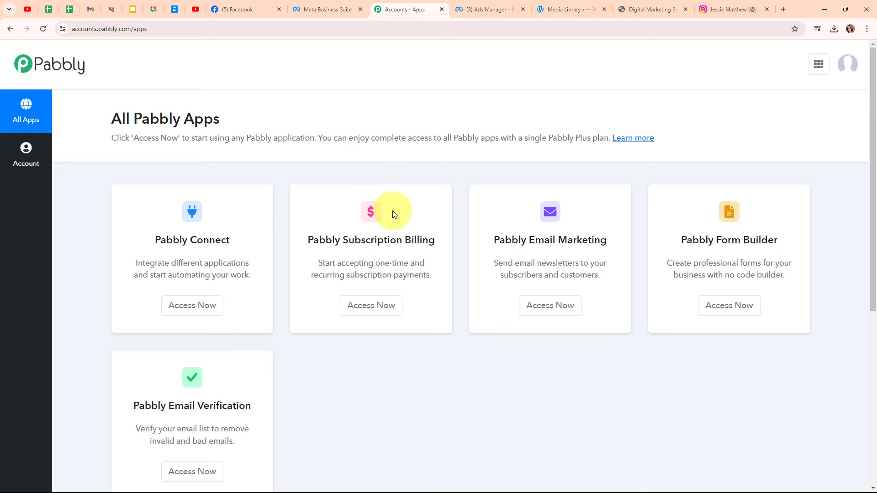
{"action": "left_click", "coordinate": [200, 319]}
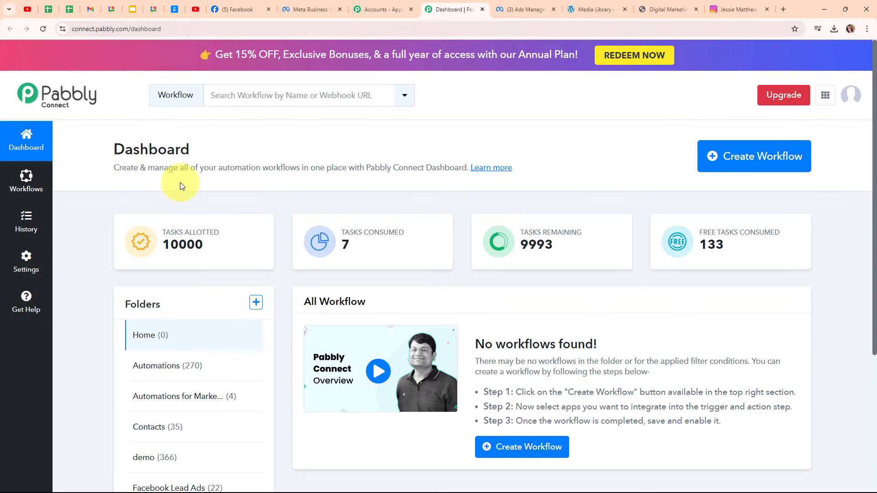
{"action": "mouse_move", "coordinate": [773, 231]}
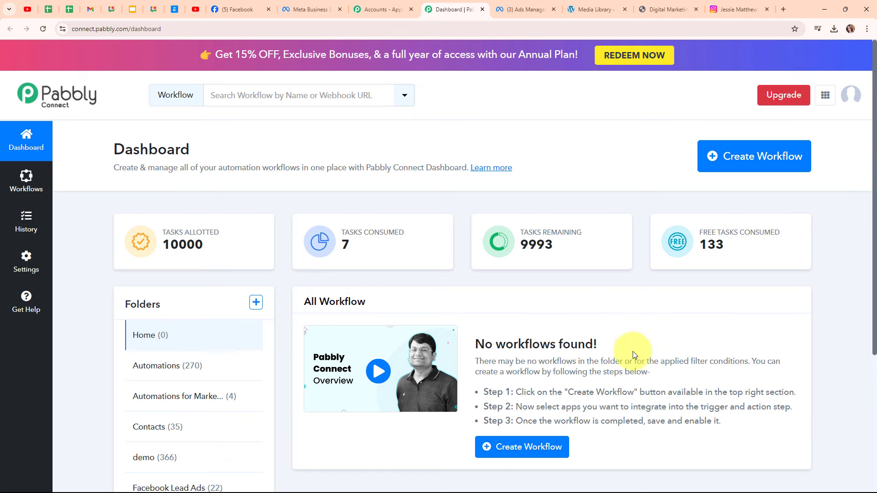
Start a workflow named 'Send Automated Follow-Up Emails to Your Instagram Lead Ads' in the Automations folder.
{"action": "left_click", "coordinate": [732, 168]}
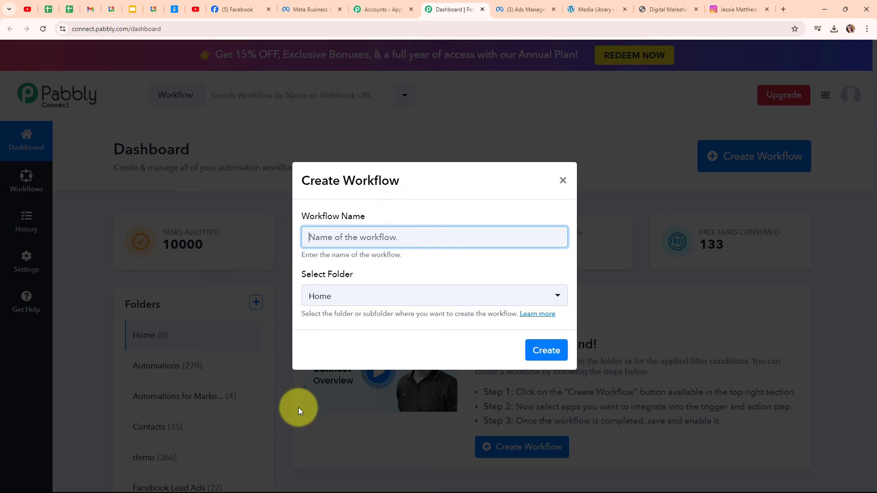
{"action": "type", "text": "Send Automated Follow-Up Emails to Your Instagram Lead Ads"}
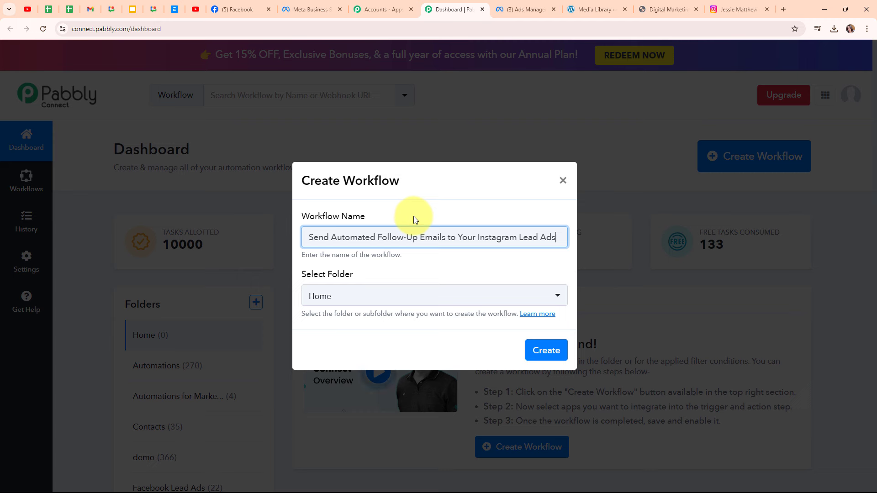
{"action": "left_click", "coordinate": [432, 300]}
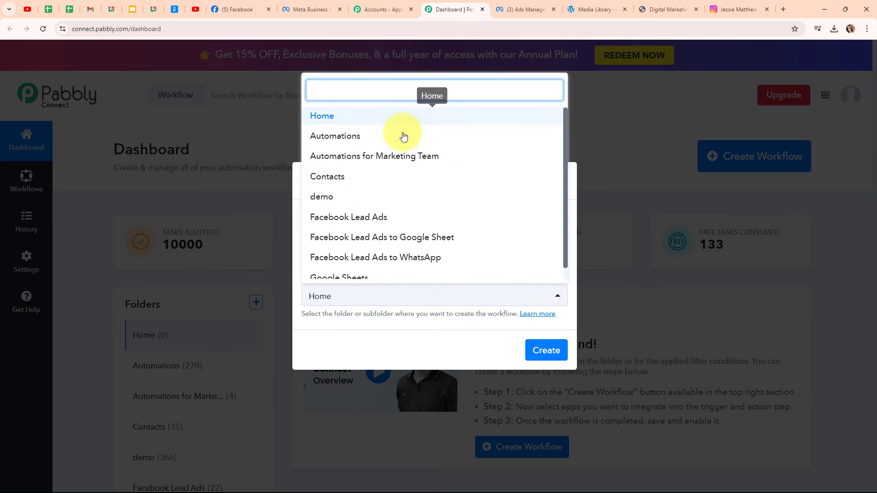
{"action": "left_click", "coordinate": [401, 133]}
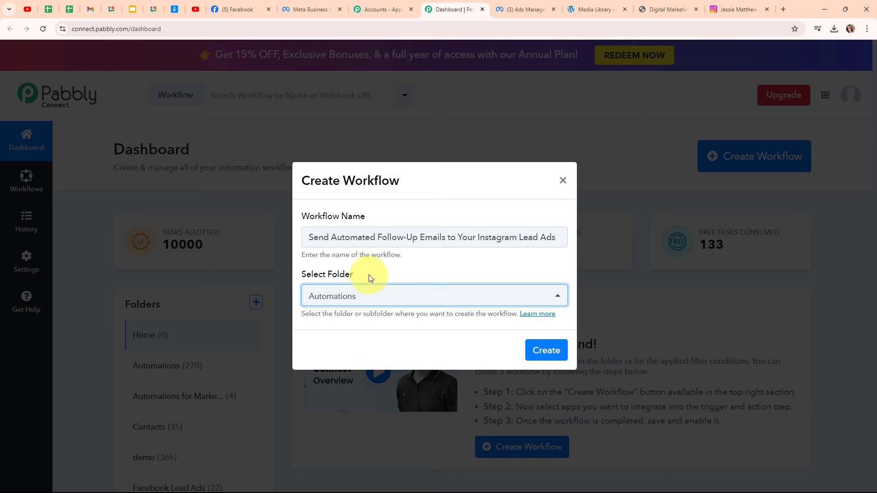
Skim the folders help article, then create the workflow.
{"action": "left_click", "coordinate": [541, 315]}
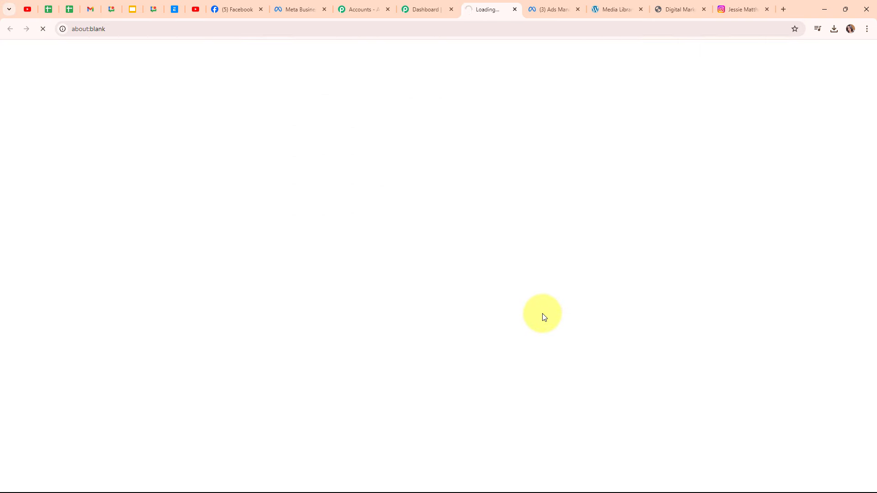
{"action": "scroll", "coordinate": [514, 260], "scroll_direction": "down", "scroll_amount": 3}
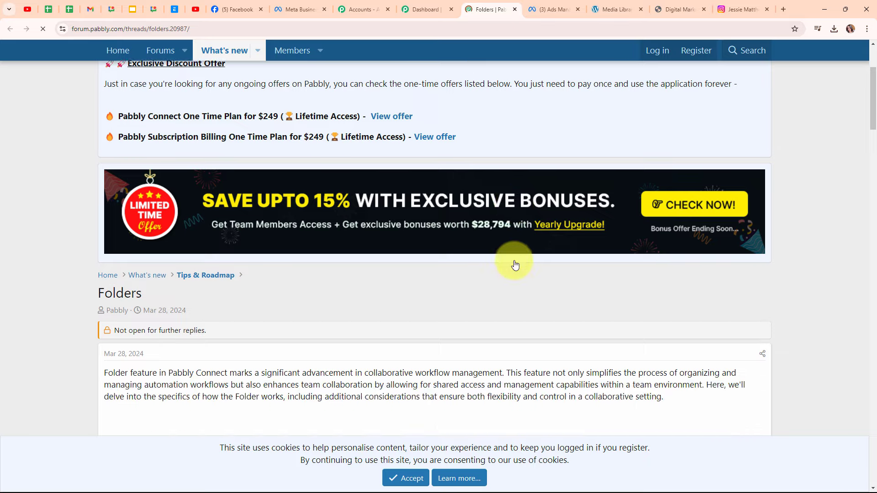
{"action": "scroll", "coordinate": [515, 264], "scroll_direction": "down", "scroll_amount": 7}
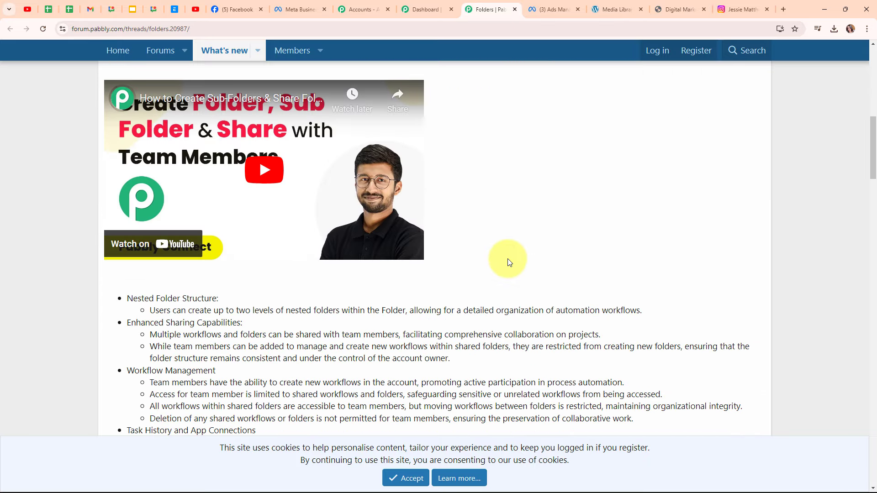
{"action": "left_click", "coordinate": [515, 9]}
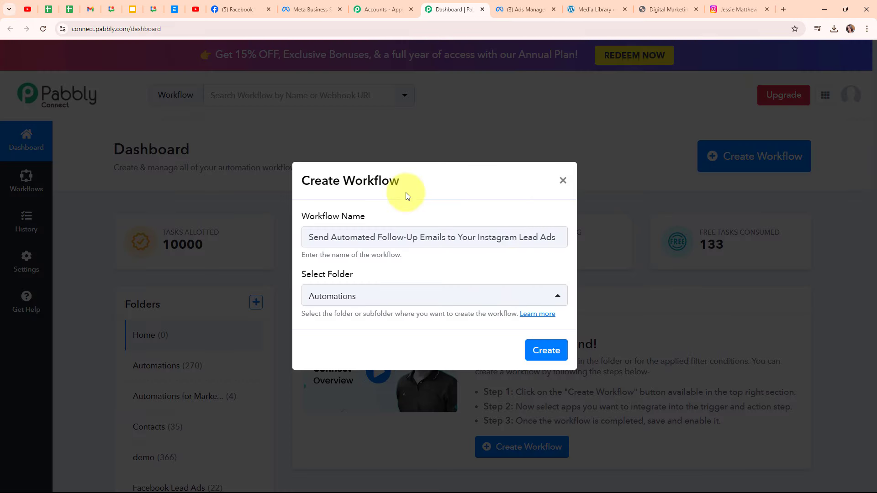
{"action": "left_click", "coordinate": [547, 351]}
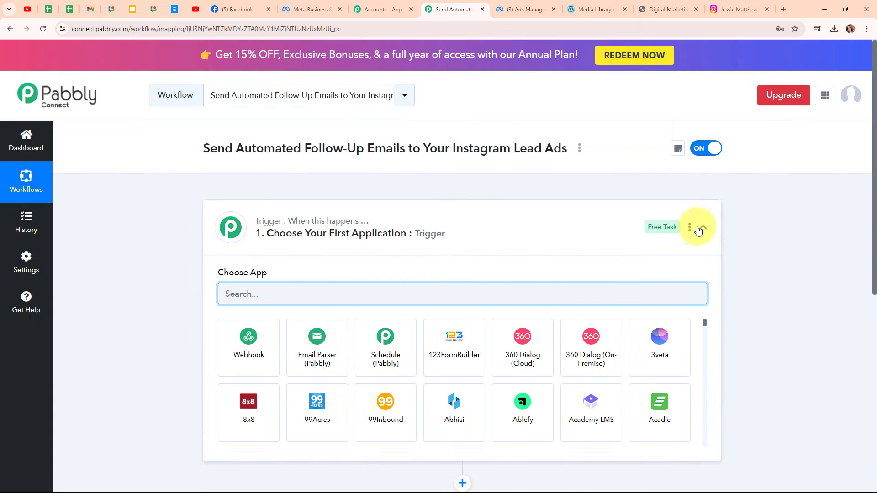
Search 'Inst' and pick Instagram Lead Ads as the step 1 trigger app.
{"action": "left_click", "coordinate": [701, 228]}
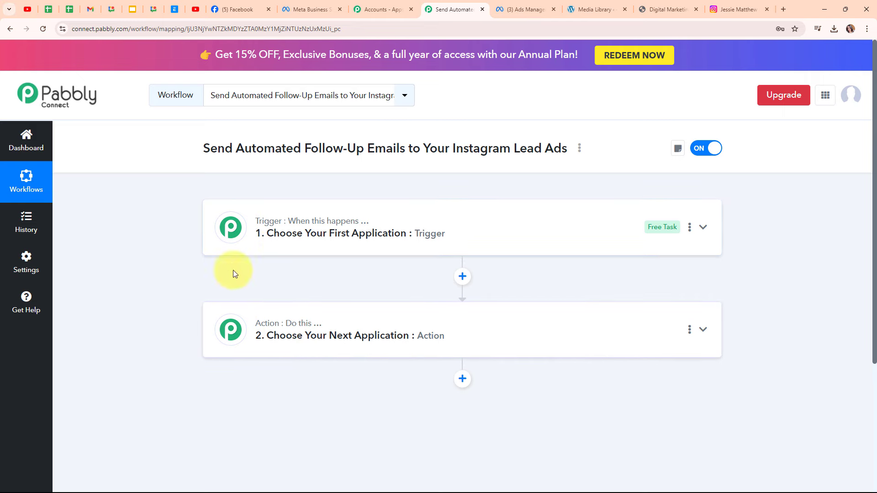
{"action": "left_click", "coordinate": [702, 228]}
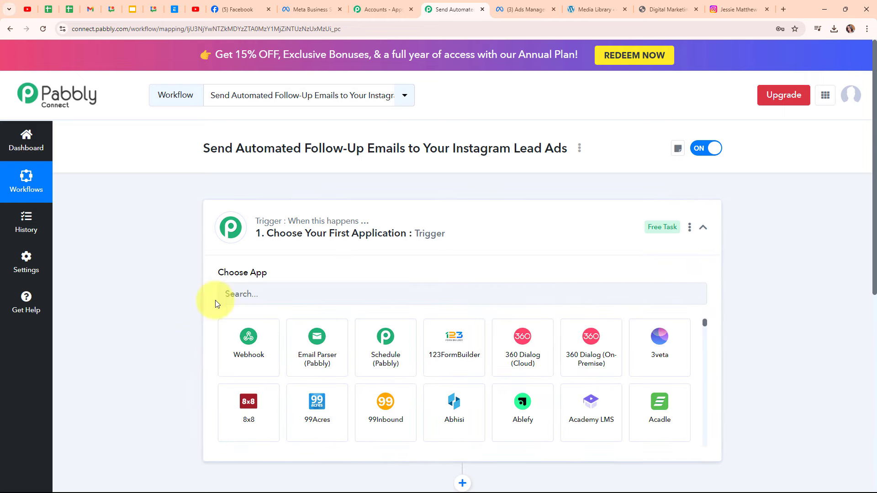
{"action": "left_click", "coordinate": [248, 295]}
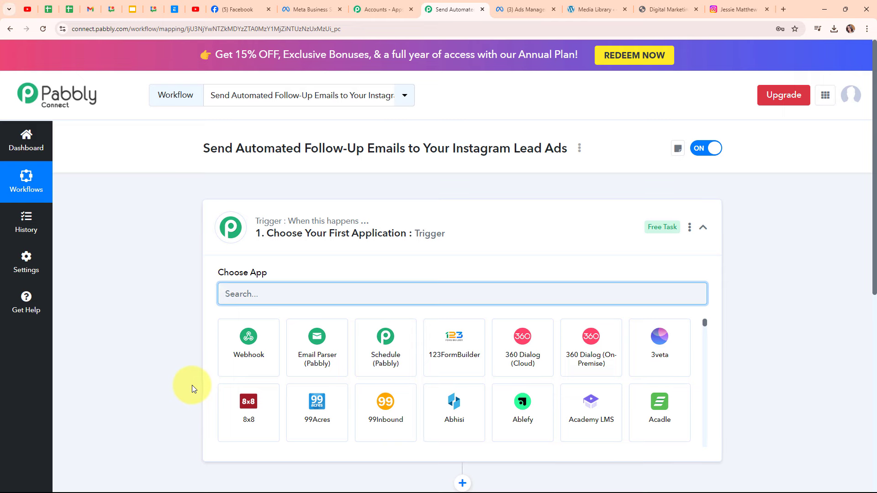
{"action": "type", "text": "Inst"}
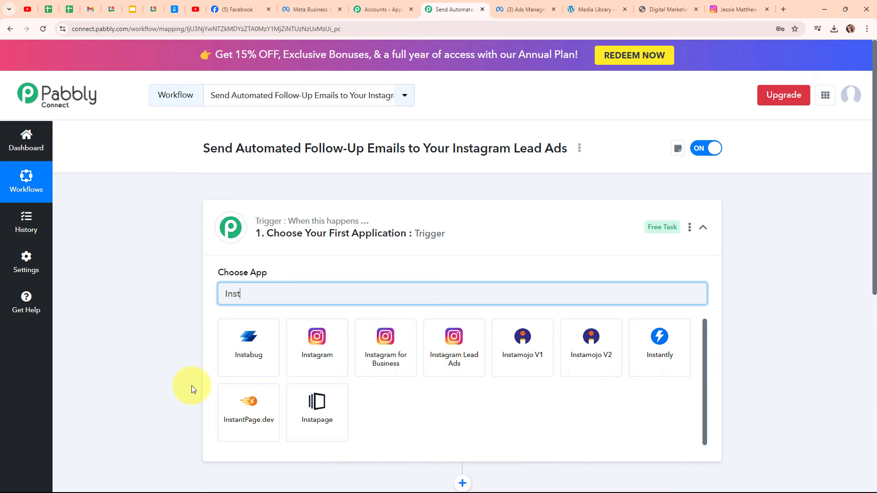
{"action": "left_click", "coordinate": [470, 372]}
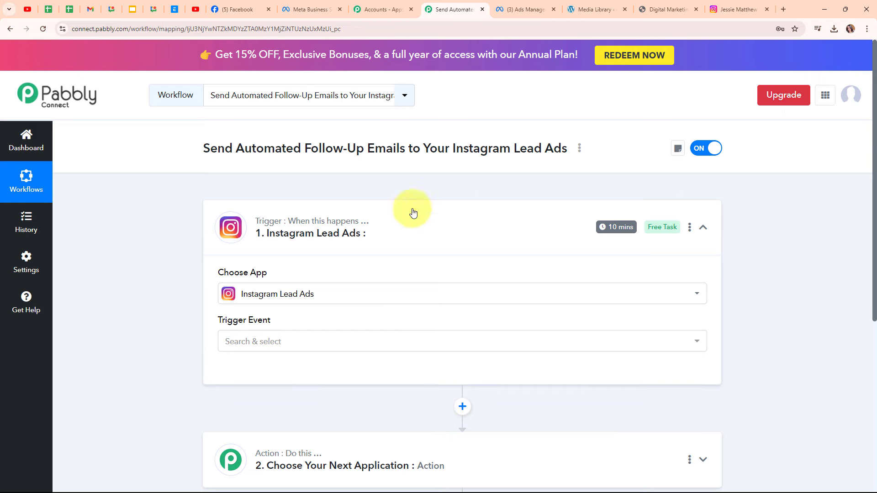
Choose New Lead (Instant) as the trigger event, then view the Instagram profile tab.
{"action": "left_click", "coordinate": [290, 342]}
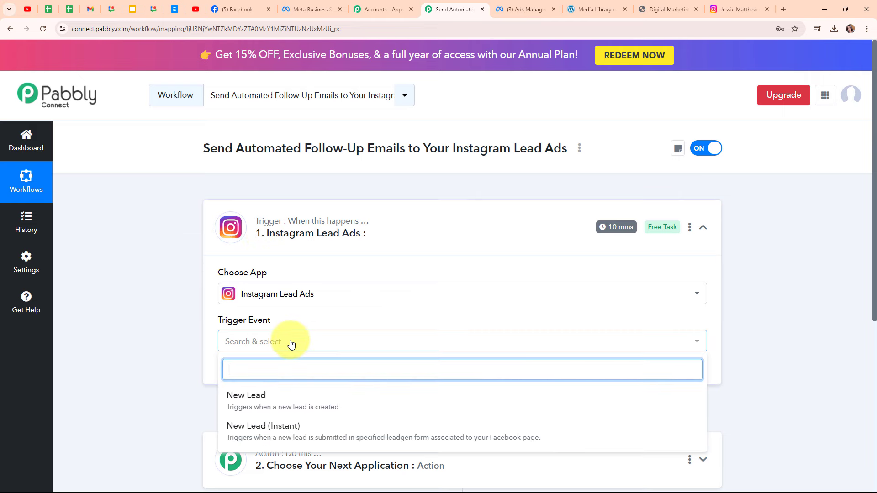
{"action": "left_click", "coordinate": [296, 428]}
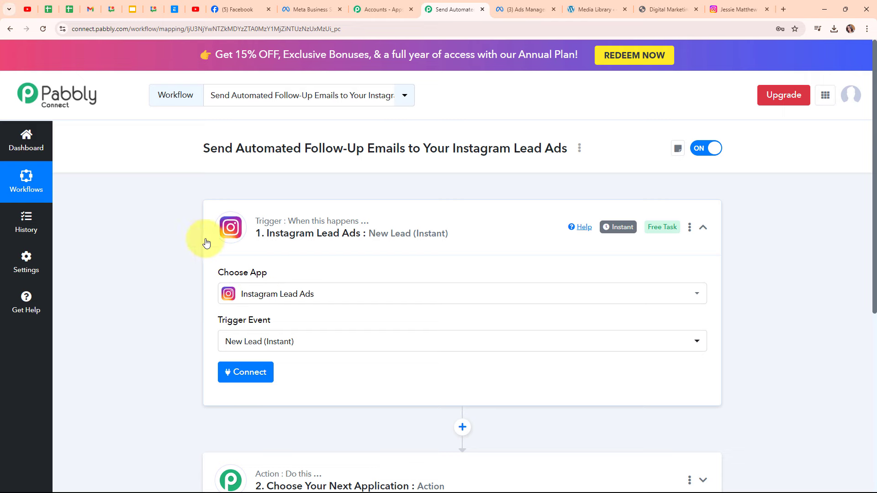
{"action": "left_click", "coordinate": [740, 9]}
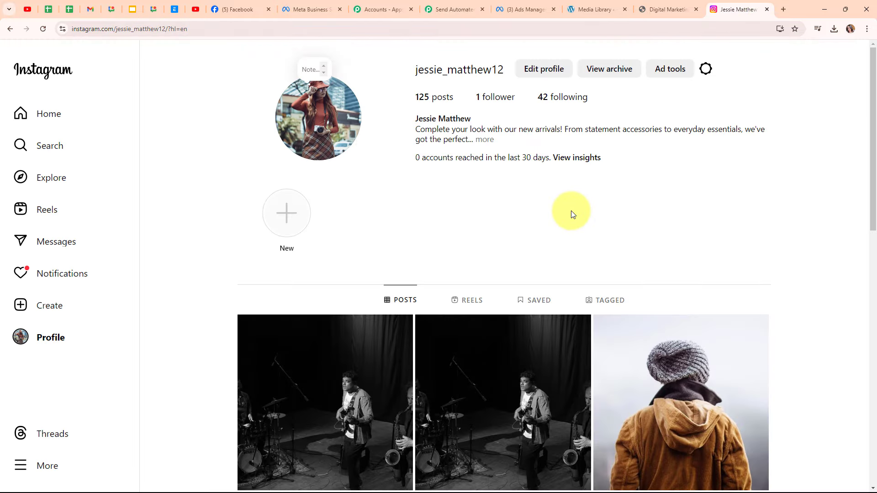
Check the Digital Dynamics page's linked Instagram account in Settings > Linked accounts, then return to Ads Manager.
{"action": "left_click", "coordinate": [228, 10]}
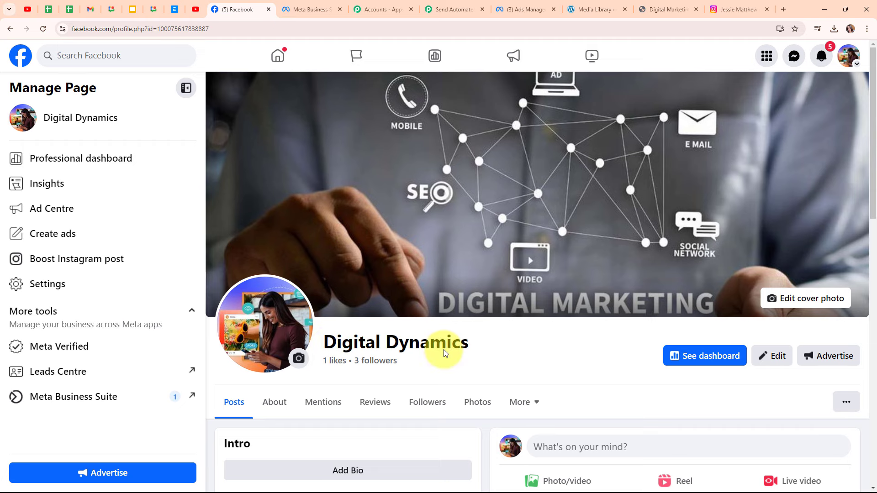
{"action": "left_click", "coordinate": [53, 289]}
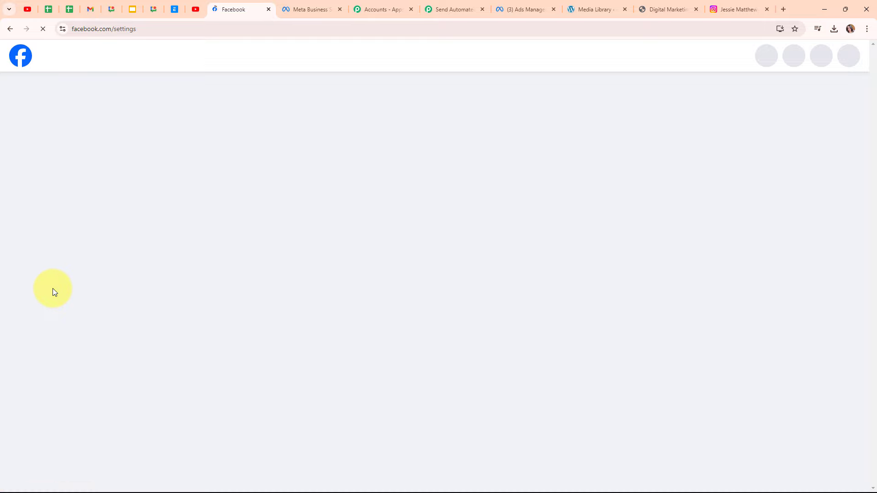
{"action": "scroll", "coordinate": [175, 261], "scroll_direction": "down", "scroll_amount": 3}
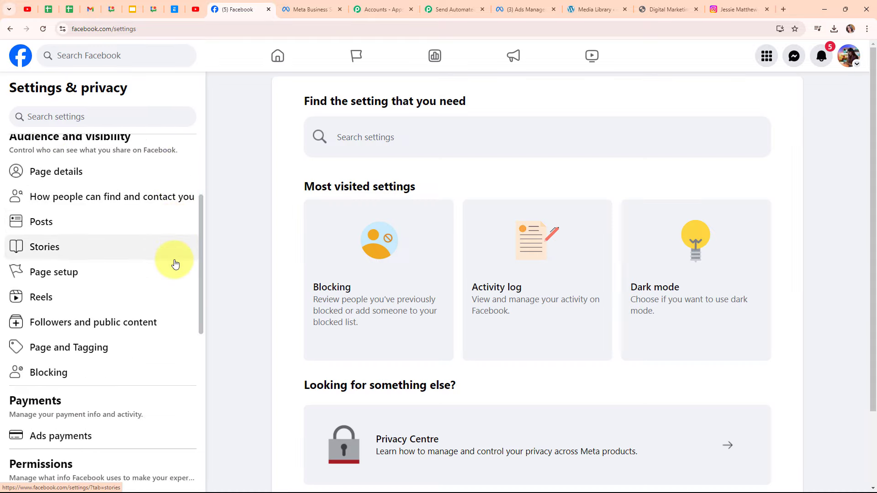
{"action": "scroll", "coordinate": [174, 264], "scroll_direction": "down", "scroll_amount": 5}
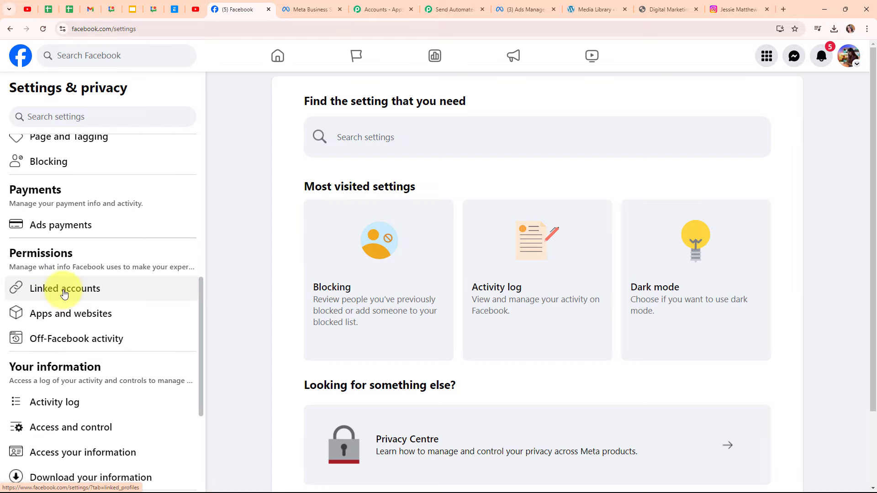
{"action": "left_click", "coordinate": [63, 295]}
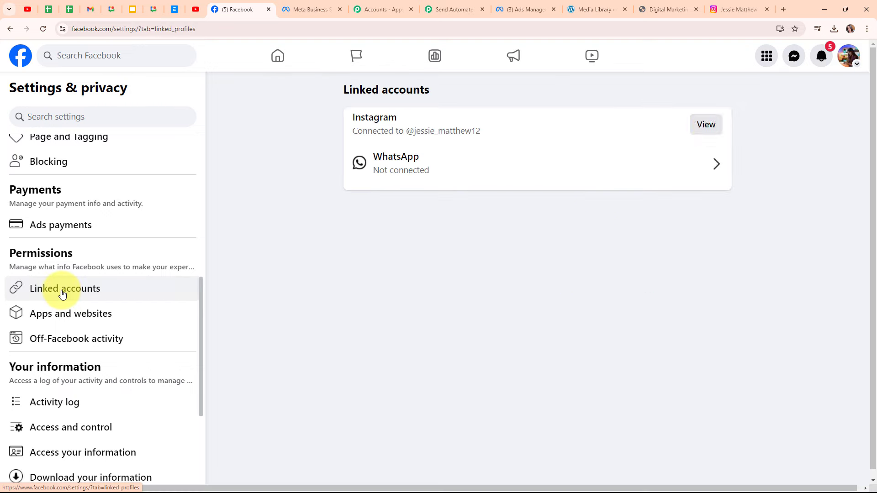
{"action": "left_click", "coordinate": [703, 125]}
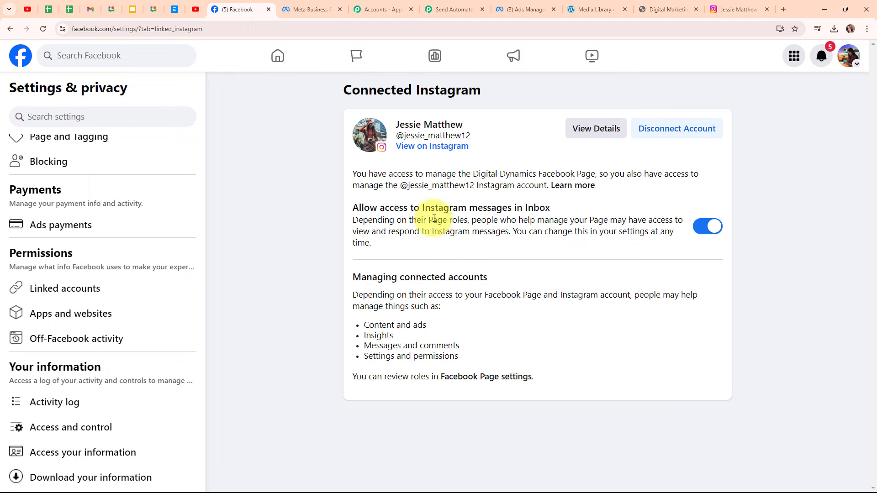
{"action": "left_click", "coordinate": [523, 6]}
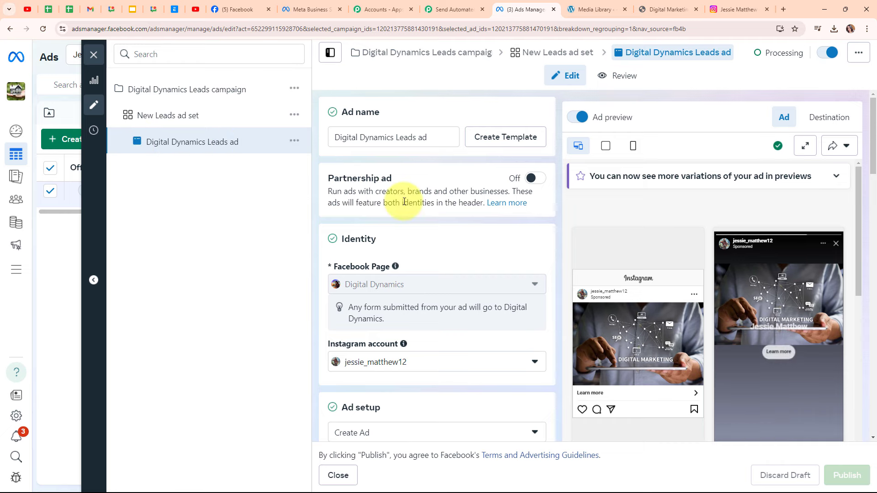
Review the ad's Message template section, then go back to the Pabbly Connect workflow.
{"action": "scroll", "coordinate": [403, 201], "scroll_direction": "down", "scroll_amount": 15}
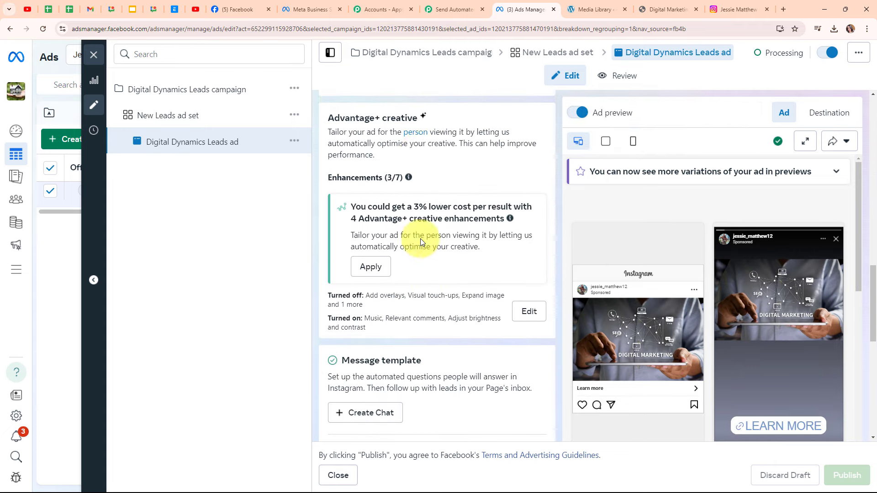
{"action": "scroll", "coordinate": [420, 239], "scroll_direction": "up", "scroll_amount": 2}
{"action": "scroll", "coordinate": [411, 246], "scroll_direction": "down", "scroll_amount": 7}
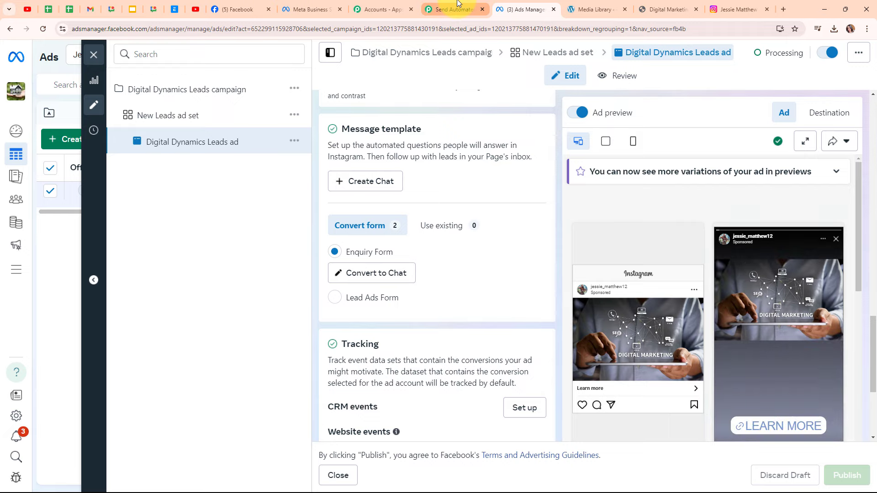
{"action": "left_click", "coordinate": [454, 9]}
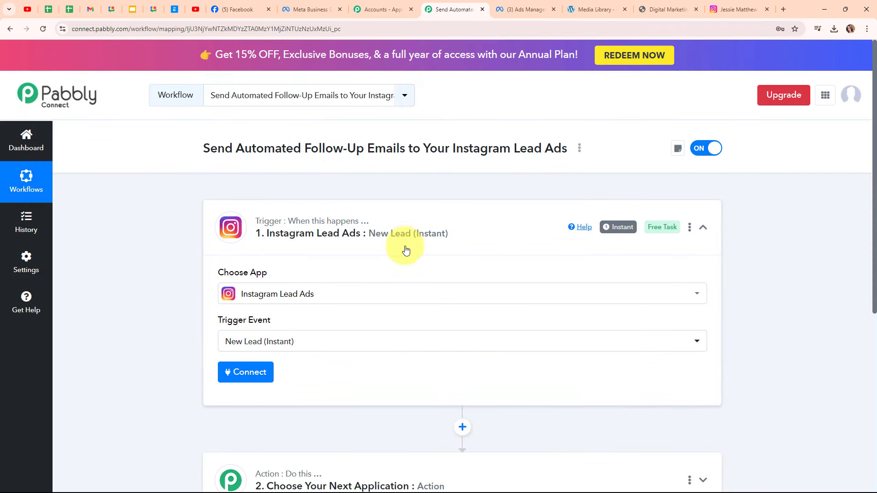
{"action": "scroll", "coordinate": [421, 203], "scroll_direction": "down", "scroll_amount": 3}
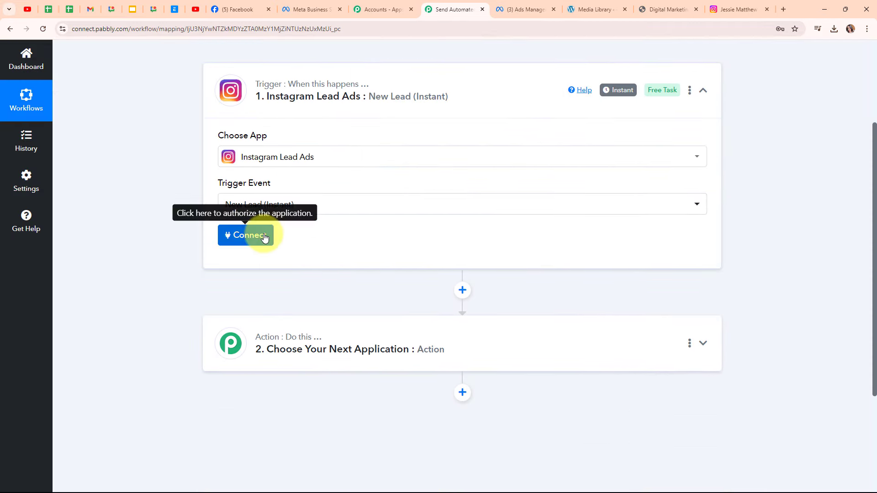
Add a new Instagram Lead Ads connection, approving it in the Facebook popup.
{"action": "left_click", "coordinate": [264, 237]}
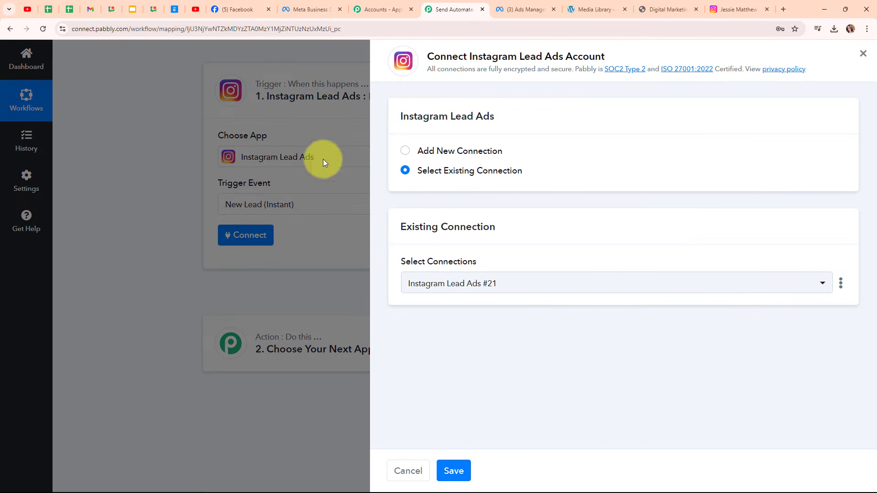
{"action": "left_click", "coordinate": [406, 154]}
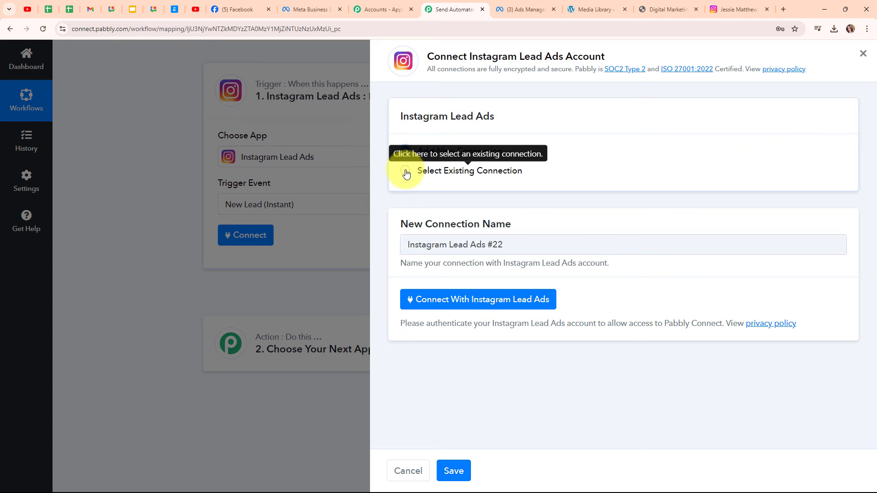
{"action": "left_click", "coordinate": [475, 301]}
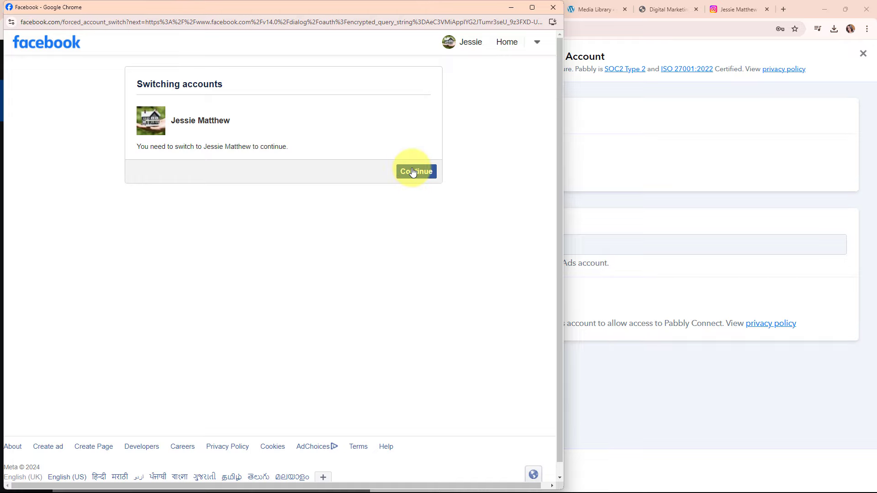
{"action": "left_click", "coordinate": [413, 172]}
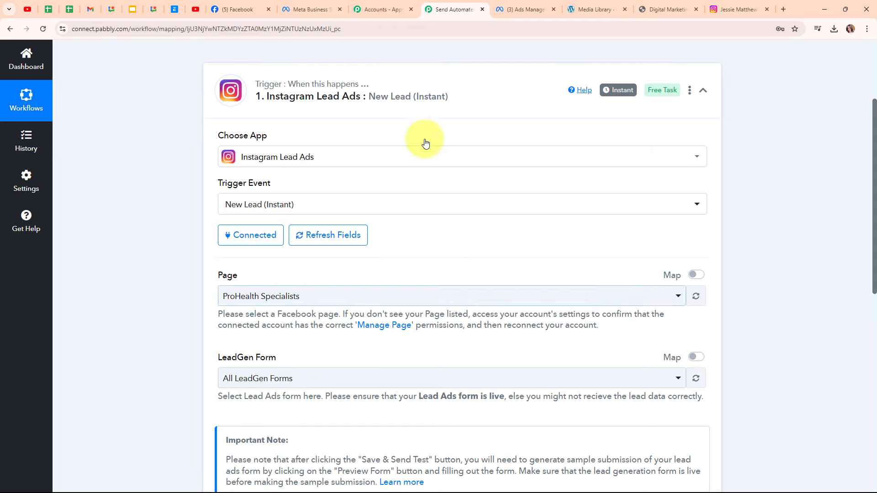
Search 'dig' and select Digital Dynamics as the trigger's Facebook page.
{"action": "scroll", "coordinate": [521, 244], "scroll_direction": "down", "scroll_amount": 4}
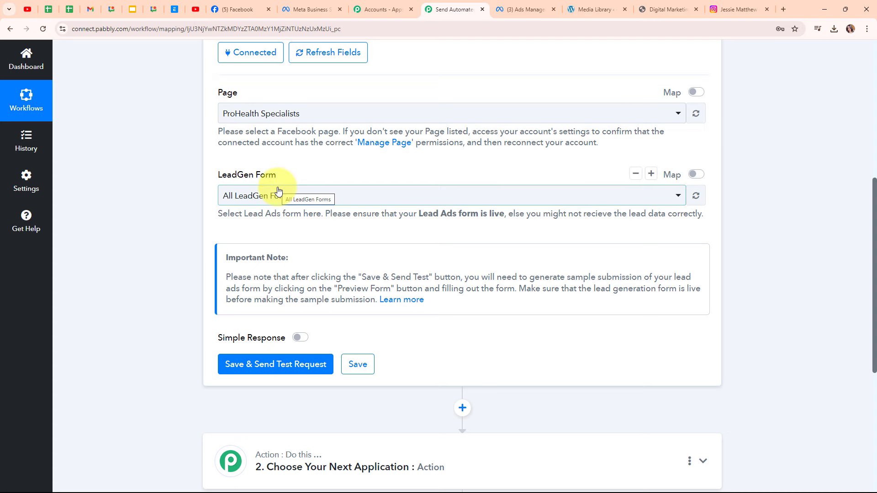
{"action": "left_click", "coordinate": [341, 123]}
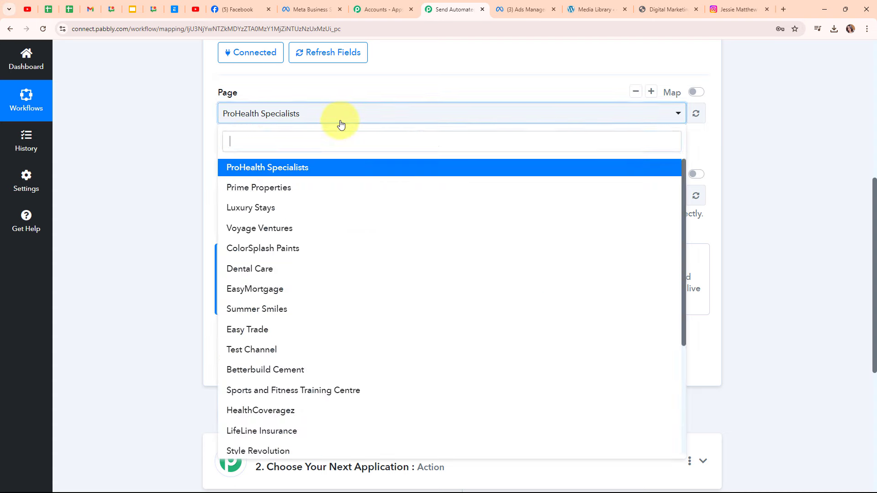
{"action": "left_click", "coordinate": [345, 147]}
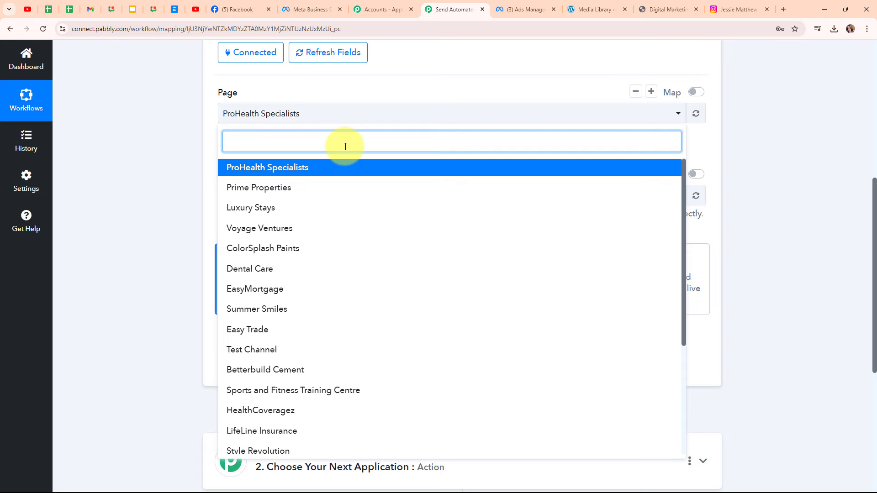
{"action": "type", "text": "dig"}
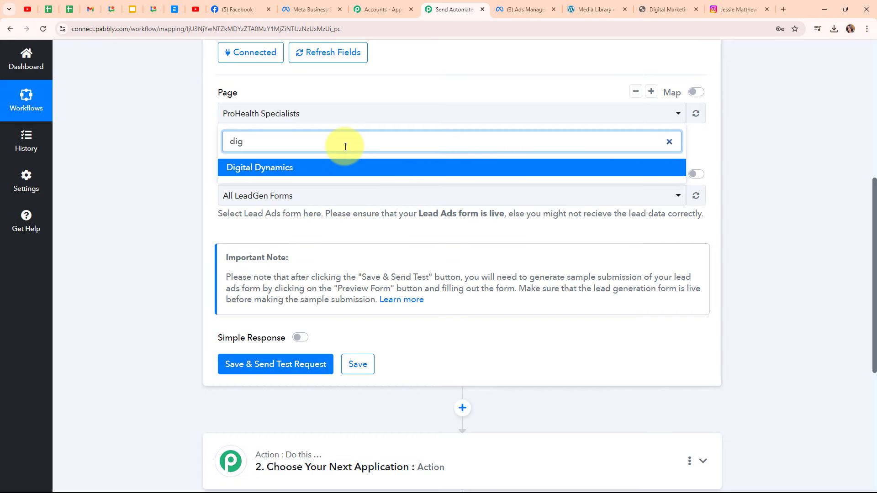
{"action": "left_click", "coordinate": [343, 172]}
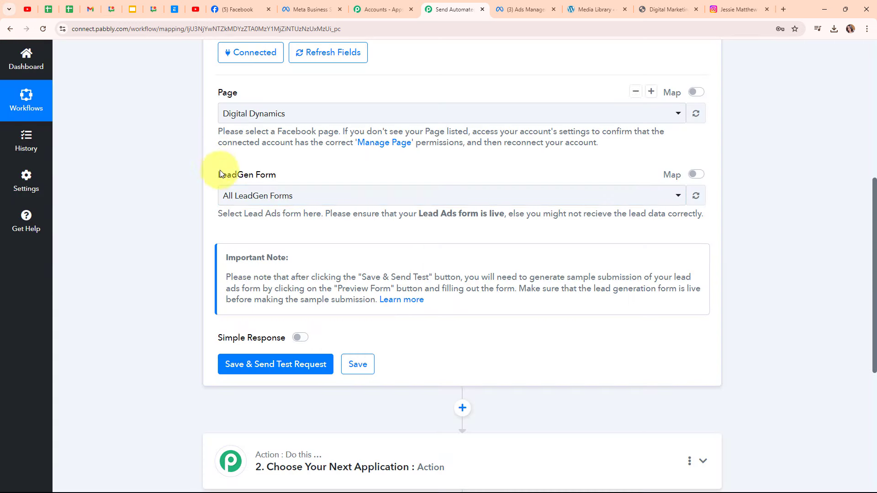
After checking the ad's lead form, choose Enquiry Form and save with Save & Send Test Request.
{"action": "left_click", "coordinate": [528, 9]}
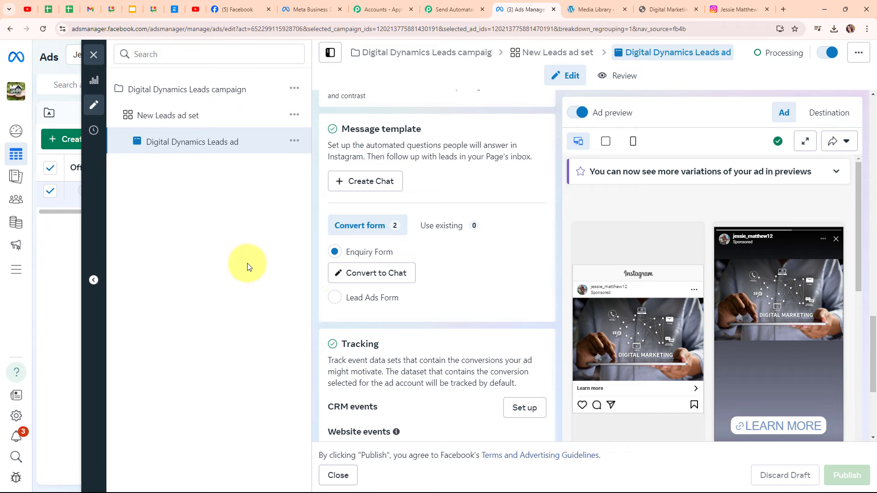
{"action": "left_click", "coordinate": [440, 10]}
{"action": "left_click", "coordinate": [290, 195]}
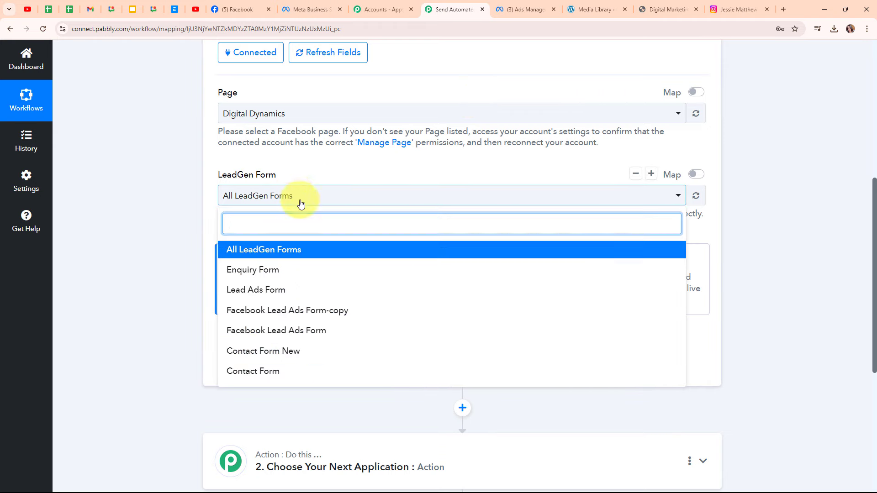
{"action": "left_click", "coordinate": [298, 271]}
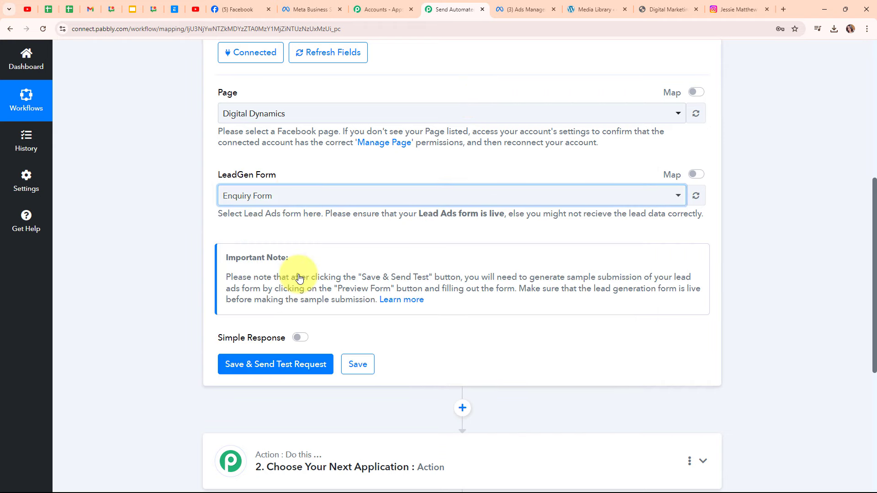
{"action": "left_click", "coordinate": [307, 204]}
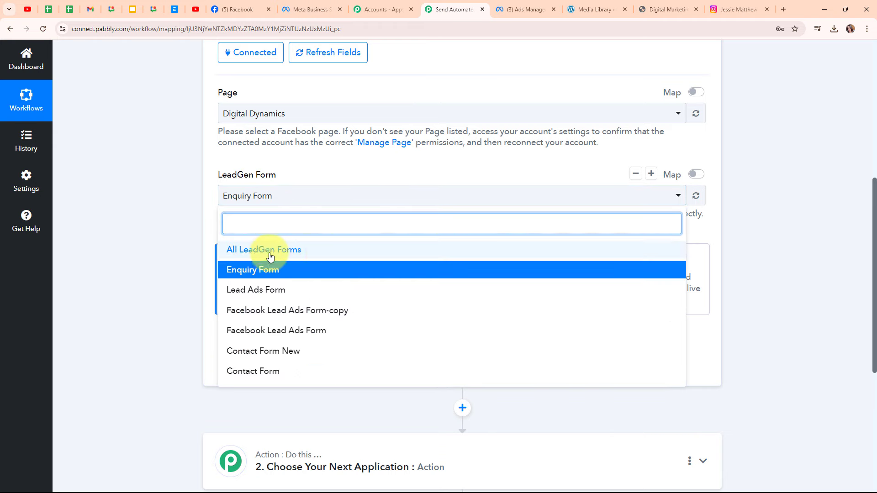
{"action": "left_click", "coordinate": [148, 181]}
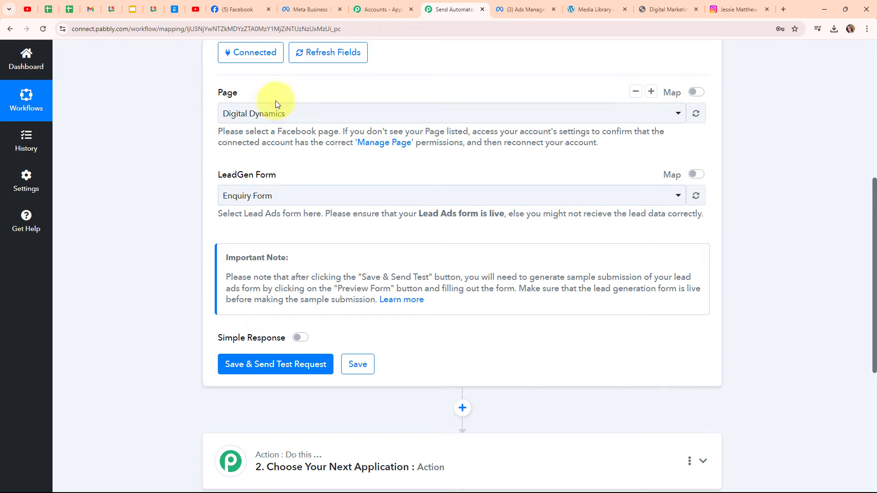
{"action": "scroll", "coordinate": [349, 238], "scroll_direction": "down", "scroll_amount": 2}
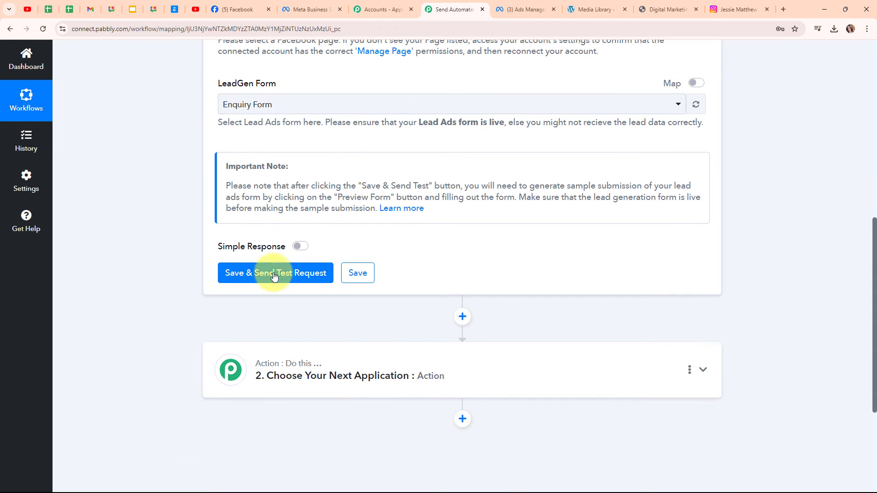
{"action": "left_click", "coordinate": [274, 274]}
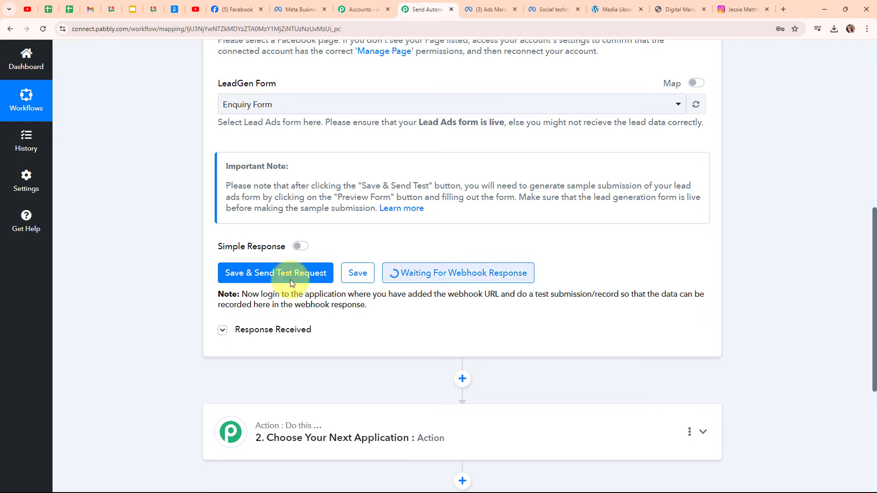
Open the Lead Ads Testing Tool from Meta for Developers' Tools page.
{"action": "left_click", "coordinate": [550, 9]}
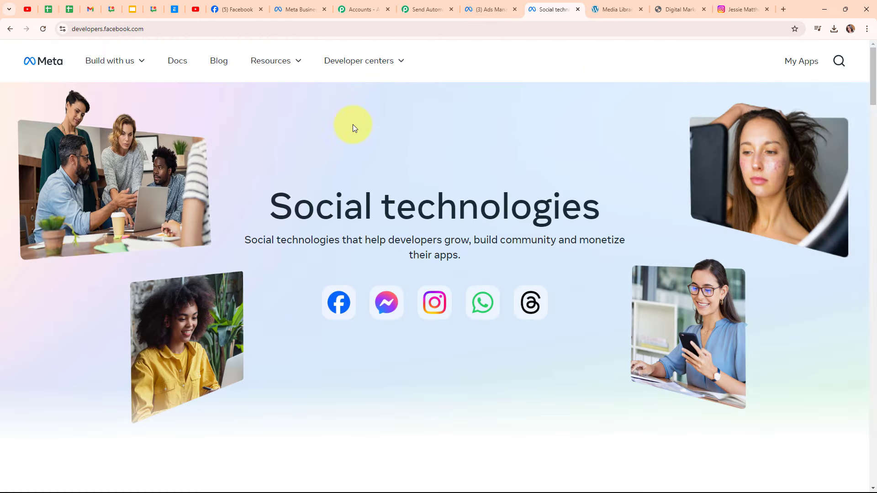
{"action": "left_click", "coordinate": [798, 63]}
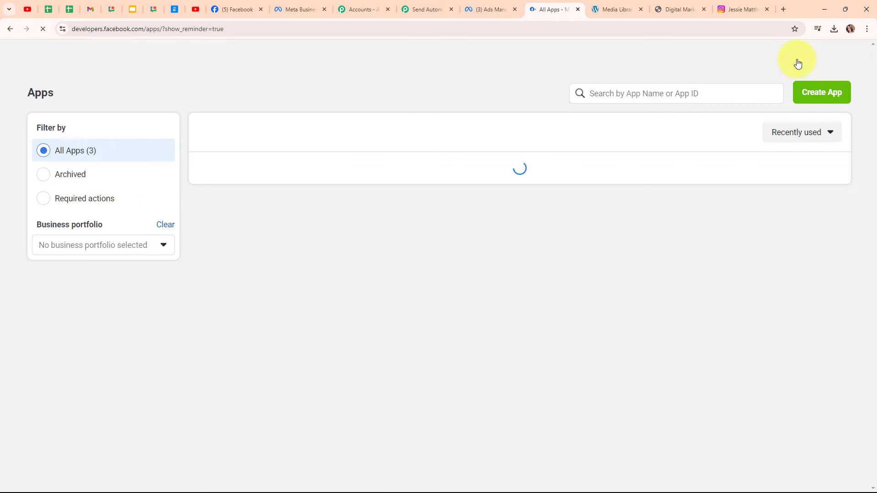
{"action": "mouse_move", "coordinate": [471, 54]}
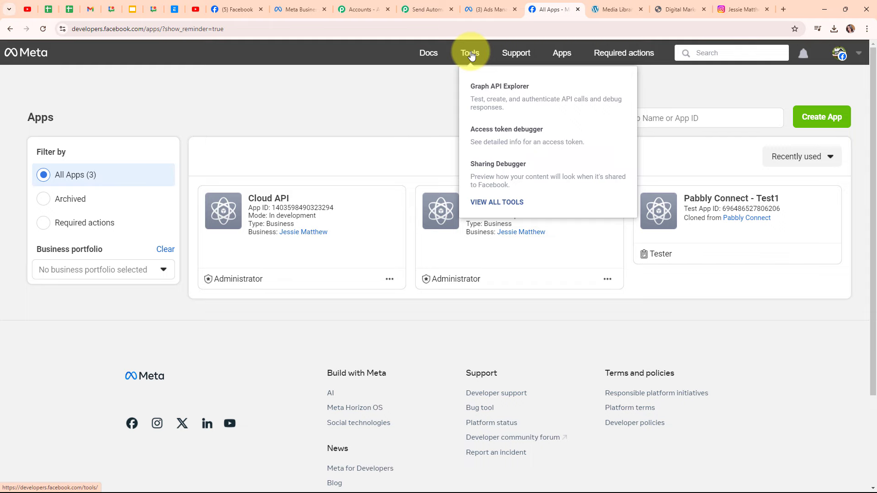
{"action": "left_click", "coordinate": [471, 54]}
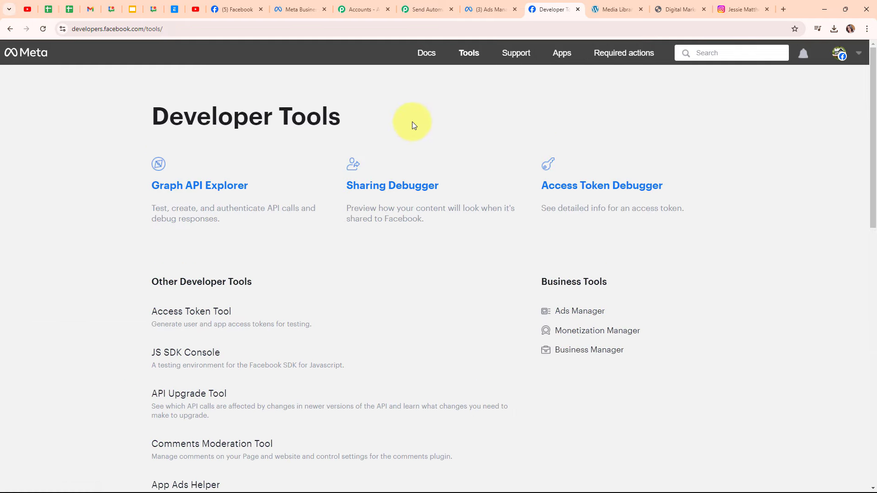
{"action": "scroll", "coordinate": [355, 237], "scroll_direction": "down", "scroll_amount": 5}
{"action": "left_click", "coordinate": [226, 318]}
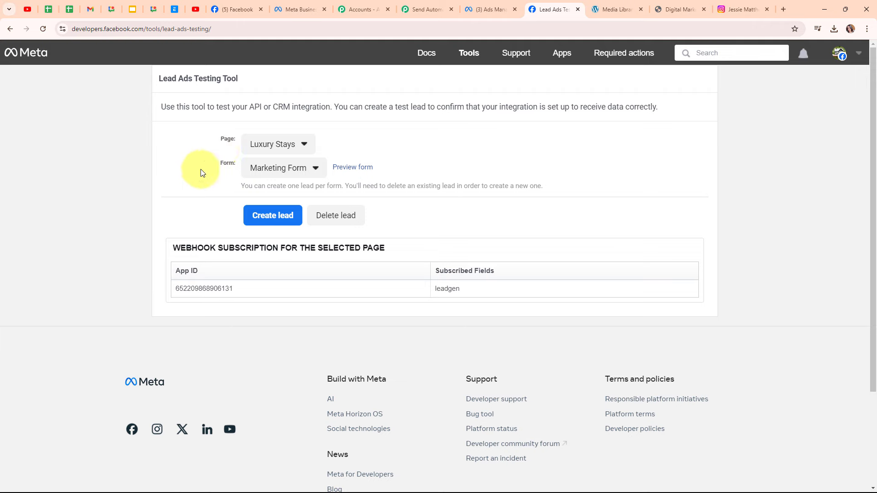
Choose the Digital Dynamics page and its Enquiry Form for the test lead.
{"action": "left_click", "coordinate": [272, 146]}
{"action": "scroll", "coordinate": [448, 190], "scroll_direction": "down", "scroll_amount": 4}
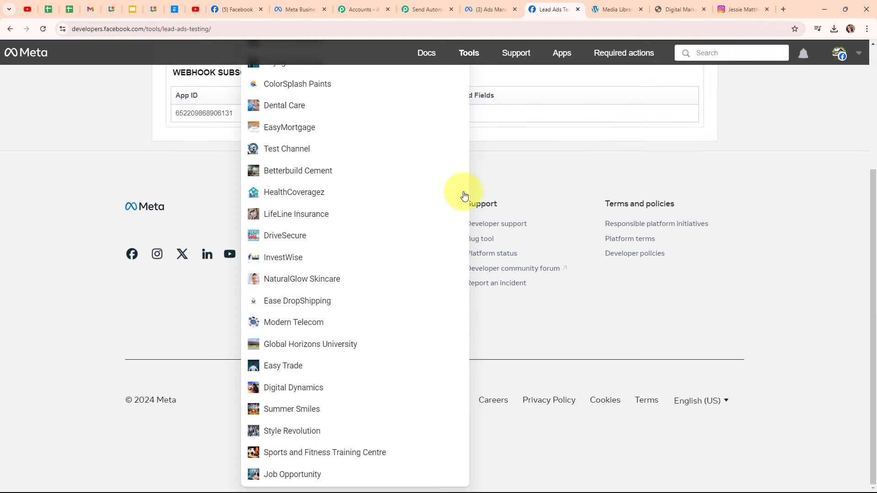
{"action": "left_click", "coordinate": [338, 386]}
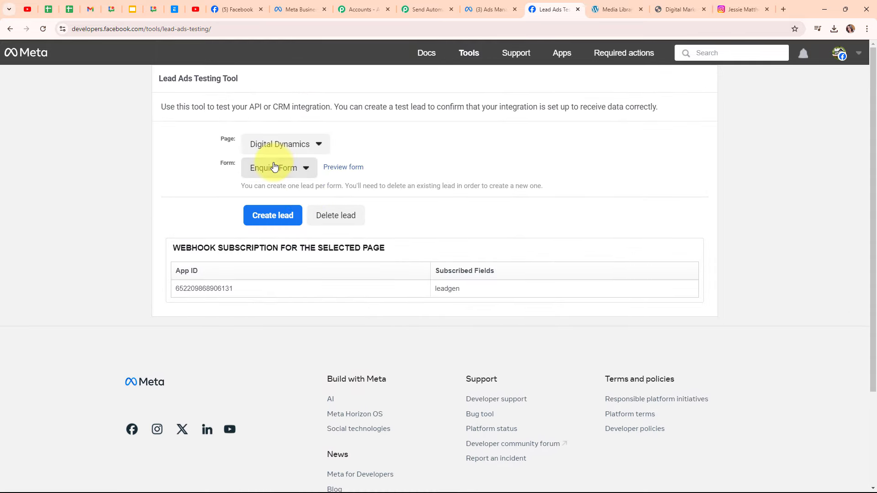
{"action": "left_click", "coordinate": [297, 168]}
{"action": "left_click", "coordinate": [276, 189]}
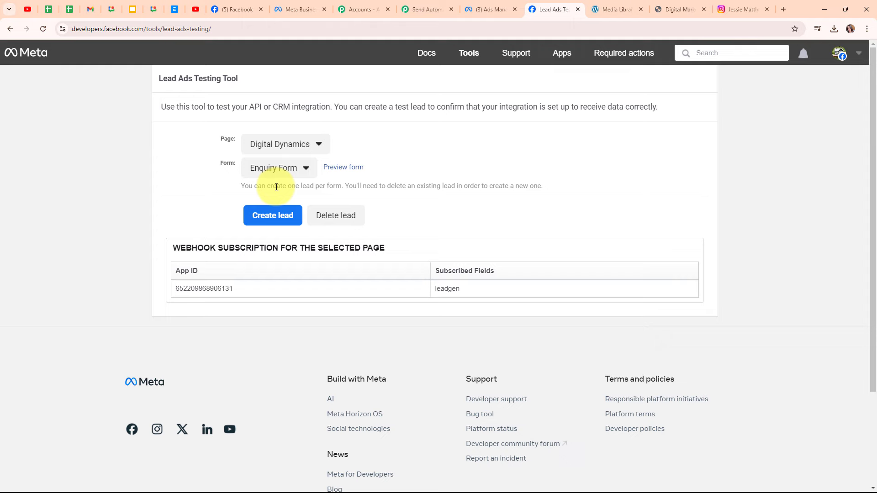
Preview the Enquiry Form and enter the test lead's first name, last name, e-mail and phone number.
{"action": "left_click", "coordinate": [338, 172]}
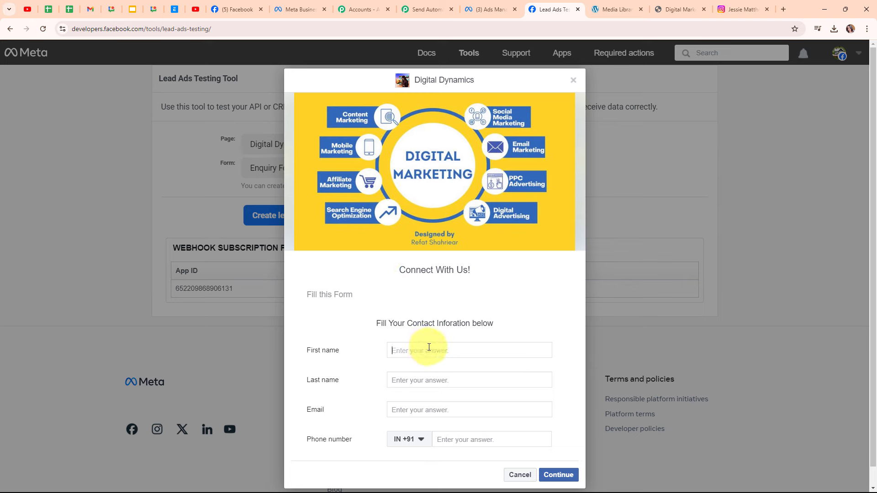
{"action": "type", "text": "Dummy"}
{"action": "left_click", "coordinate": [441, 387]}
{"action": "type", "text": "User"}
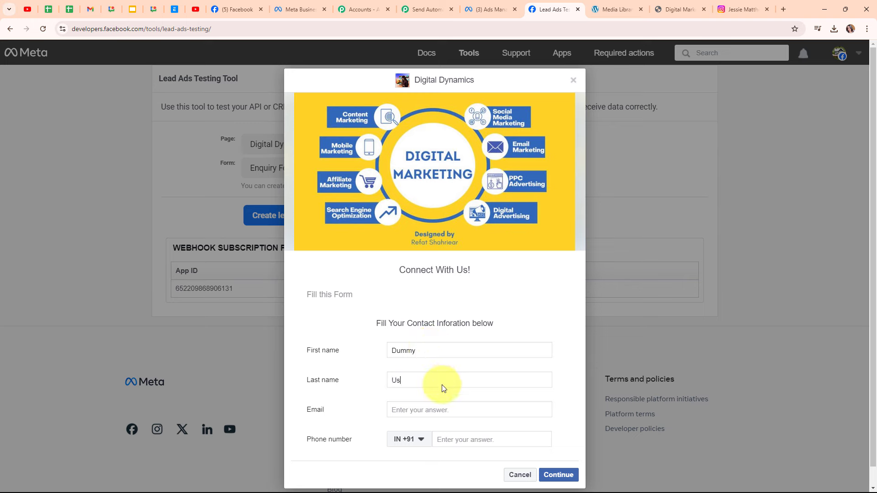
{"action": "left_click", "coordinate": [436, 409]}
{"action": "type", "text": "dumm"}
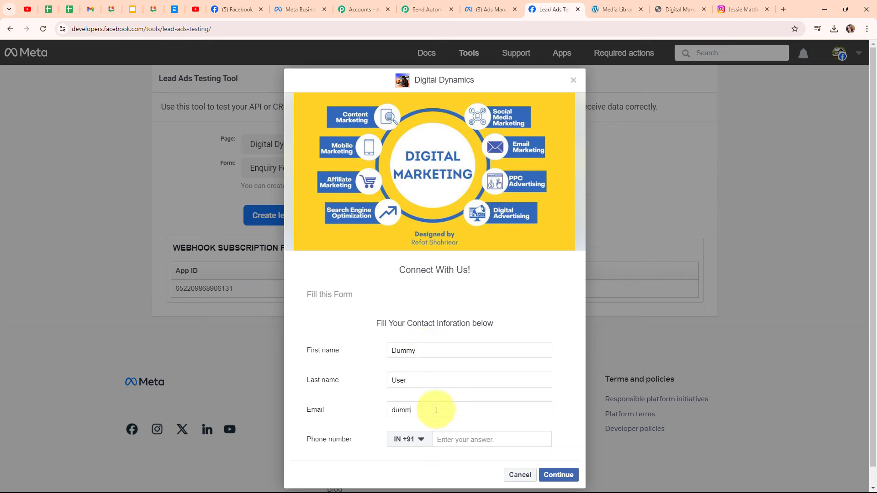
{"action": "type", "text": "y@pabblytuts.com"}
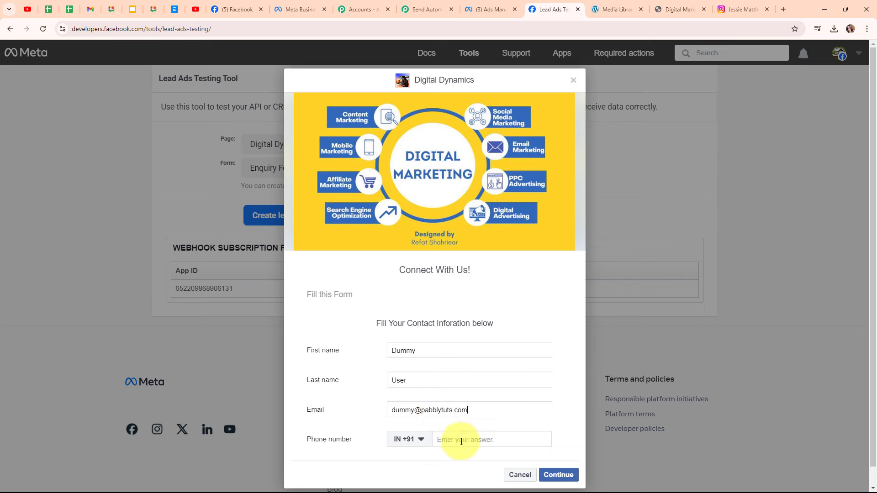
{"action": "left_click", "coordinate": [458, 440]}
{"action": "type", "text": "77777 77777"}
Submit the test lead, close the form and return to the Pabbly workflow.
{"action": "left_click", "coordinate": [558, 474]}
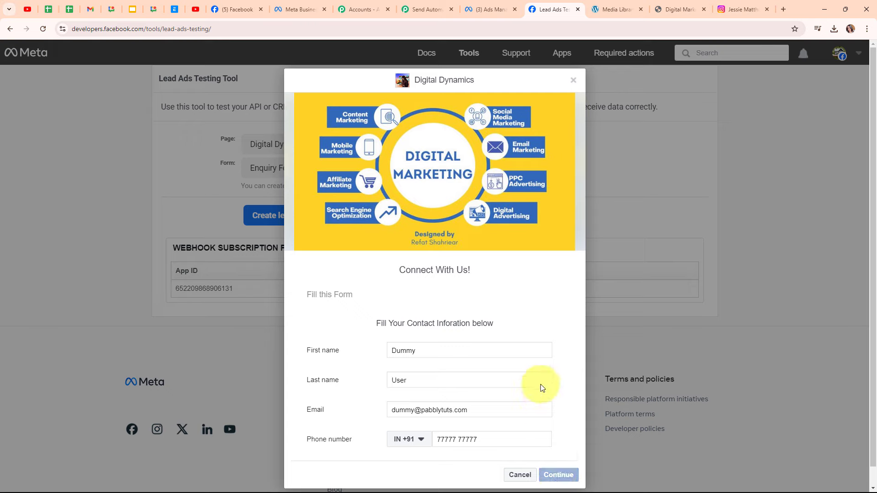
{"action": "left_click", "coordinate": [573, 80]}
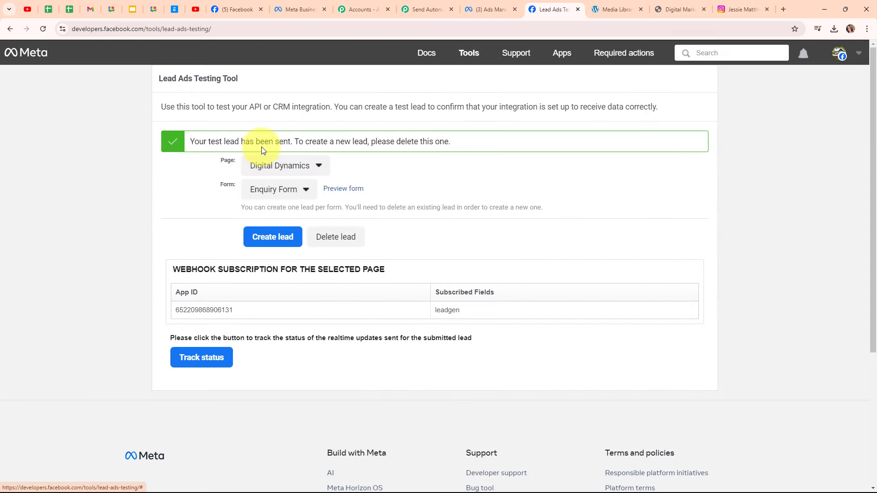
{"action": "left_click", "coordinate": [429, 4]}
Check the captured first name, last name, email and phone values in Response Received.
{"action": "scroll", "coordinate": [763, 279], "scroll_direction": "down", "scroll_amount": 5}
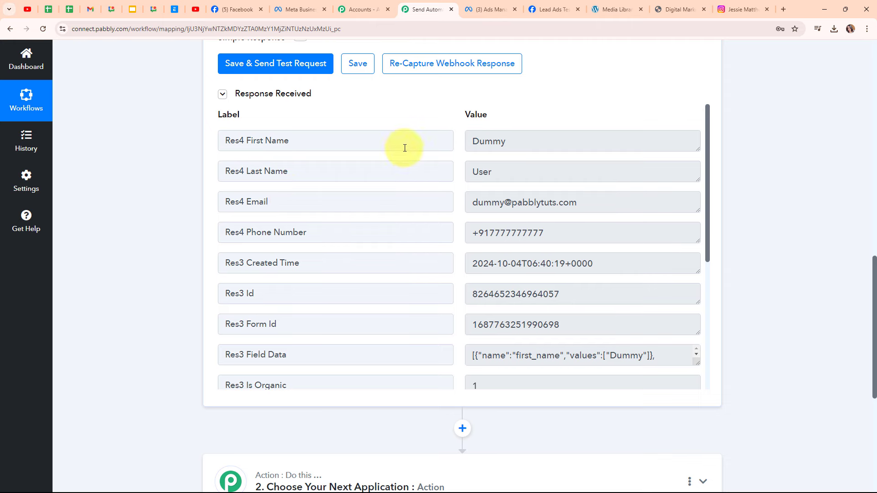
{"action": "left_click", "coordinate": [513, 141]}
{"action": "left_click", "coordinate": [525, 179]}
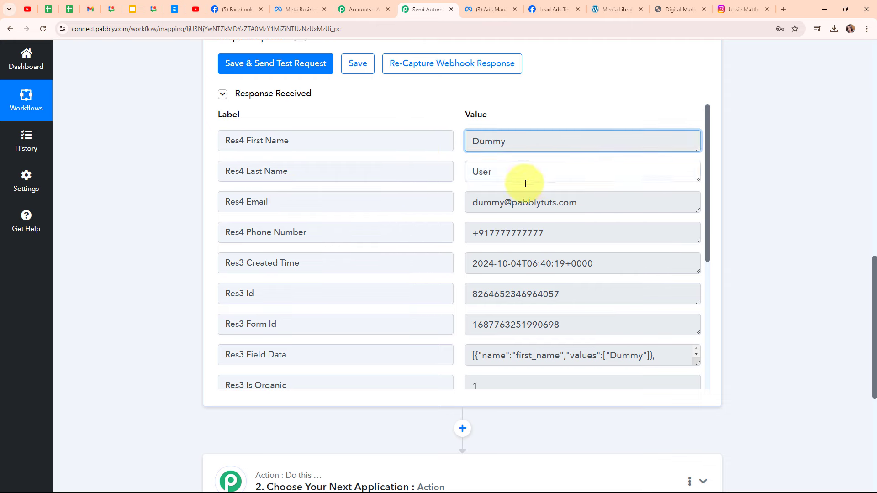
{"action": "left_click", "coordinate": [571, 204]}
{"action": "left_click", "coordinate": [470, 232]}
Collapse the Instagram Lead Ads trigger and expand the second step's Choose App panel.
{"action": "scroll", "coordinate": [507, 288], "scroll_direction": "down", "scroll_amount": 5}
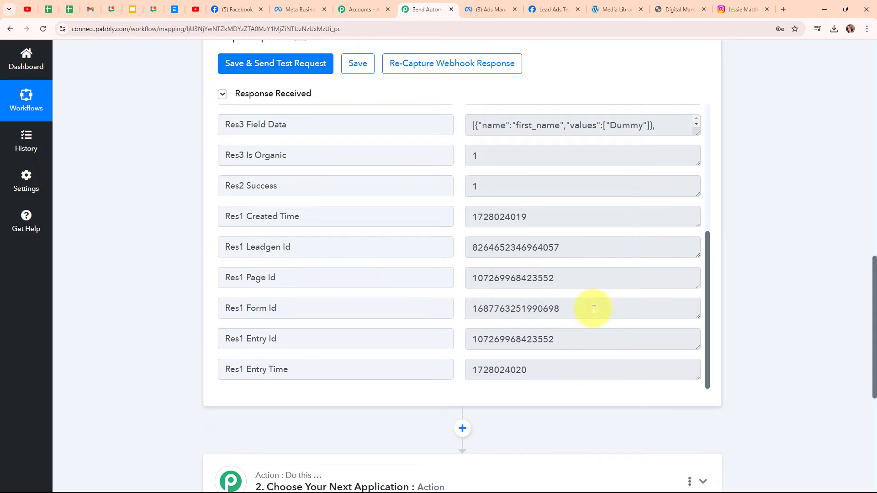
{"action": "scroll", "coordinate": [718, 185], "scroll_direction": "up", "scroll_amount": 9}
{"action": "scroll", "coordinate": [719, 185], "scroll_direction": "up", "scroll_amount": 6}
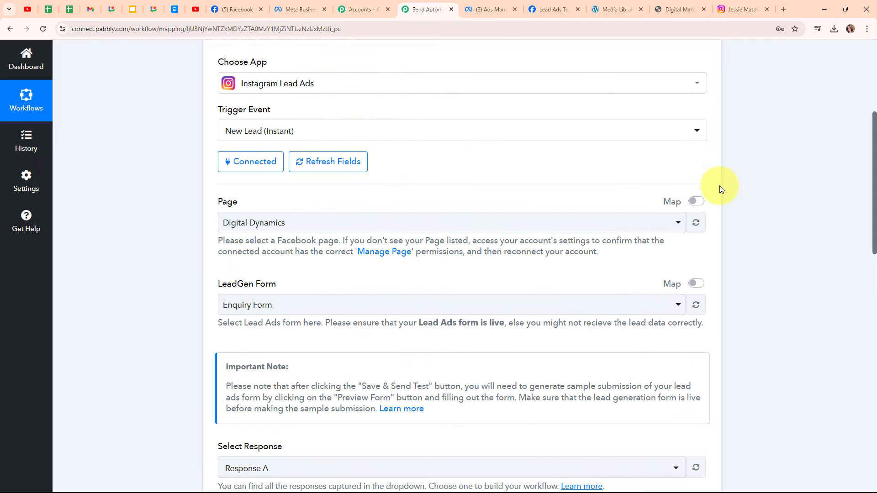
{"action": "left_click", "coordinate": [577, 231]}
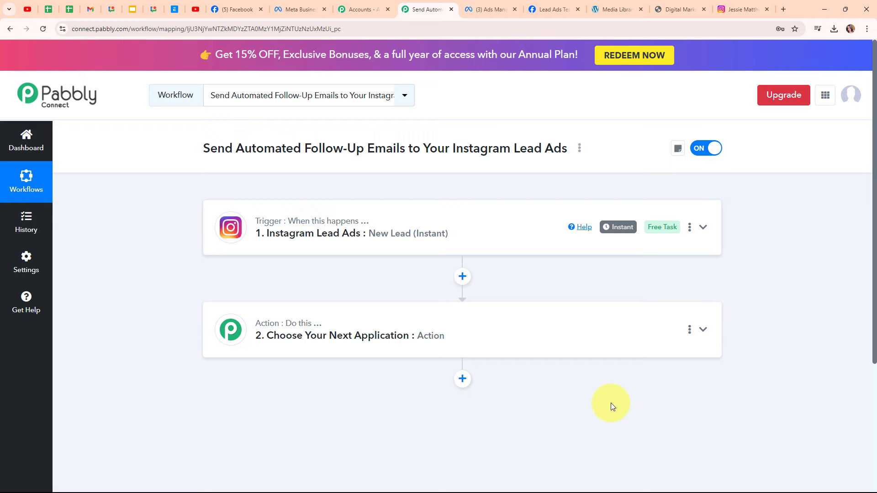
{"action": "left_click", "coordinate": [426, 338]}
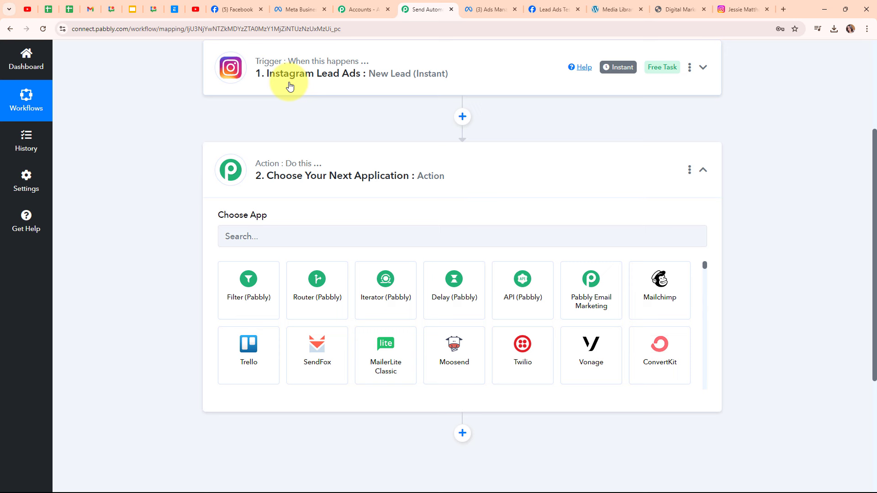
Set the second step's app to Gmail with the Send Email (V1) action event.
{"action": "left_click", "coordinate": [319, 232]}
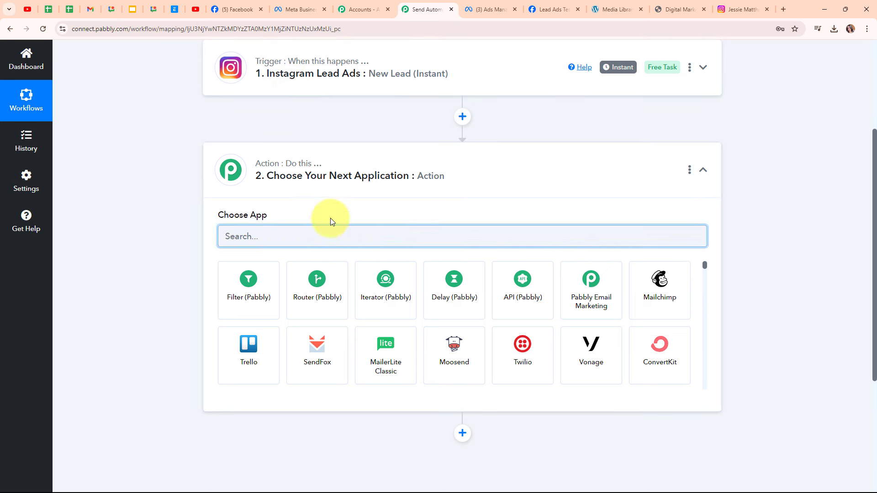
{"action": "type", "text": "Gmail"}
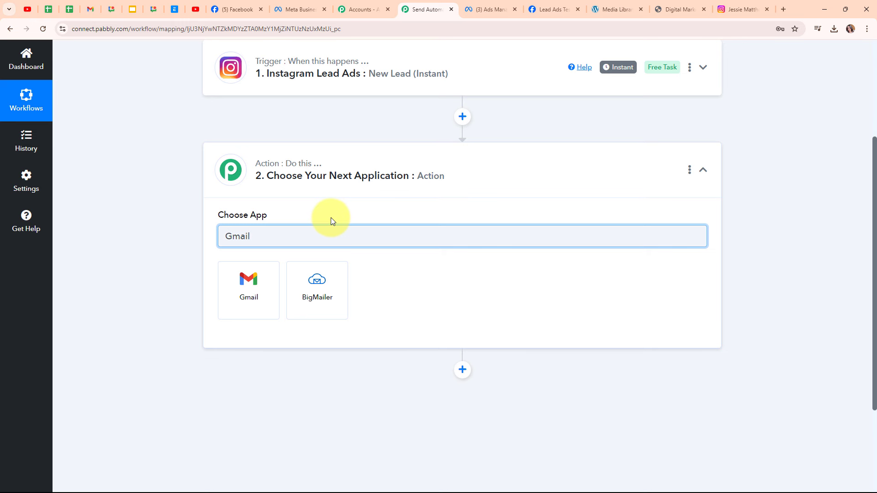
{"action": "left_click", "coordinate": [264, 287]}
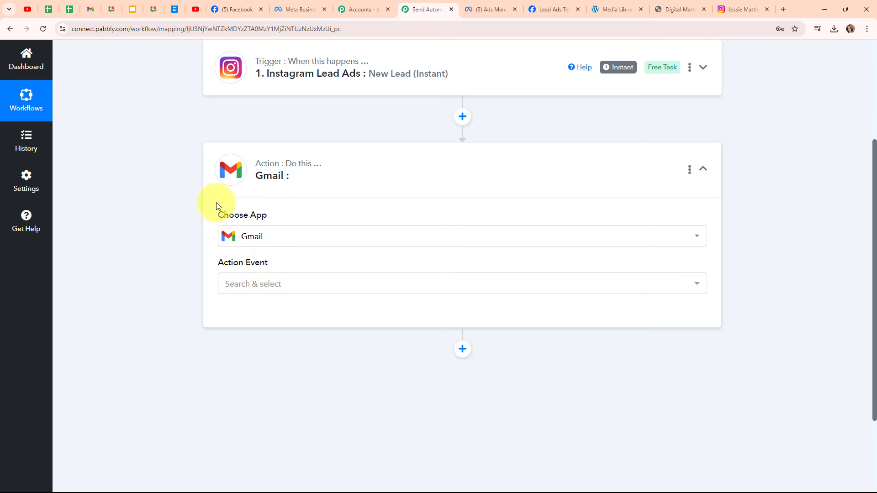
{"action": "left_click", "coordinate": [304, 289]}
{"action": "scroll", "coordinate": [296, 198], "scroll_direction": "down", "scroll_amount": 2}
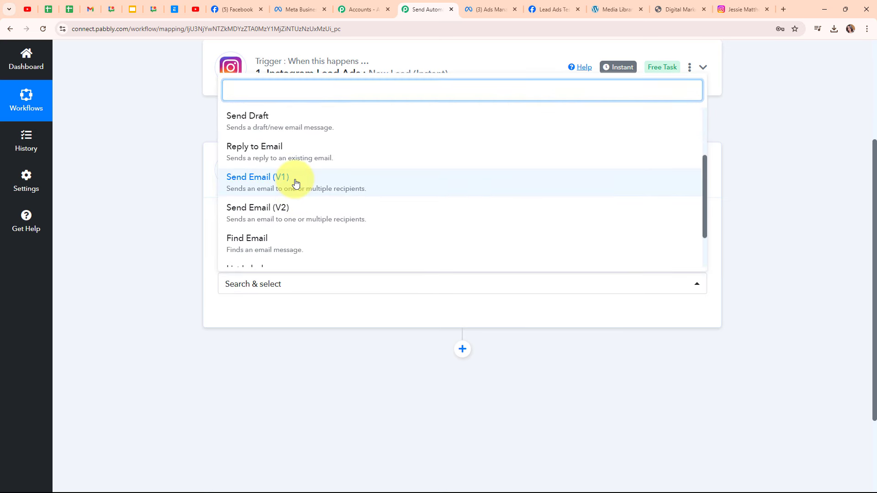
{"action": "left_click", "coordinate": [294, 180]}
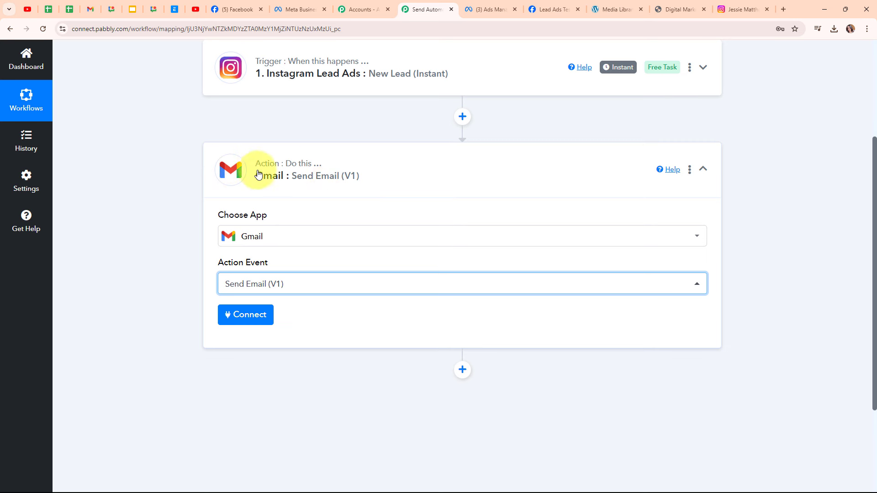
Add a new Gmail connection and authorize the chosen Google account for Pabbly Connect.
{"action": "left_click", "coordinate": [252, 320]}
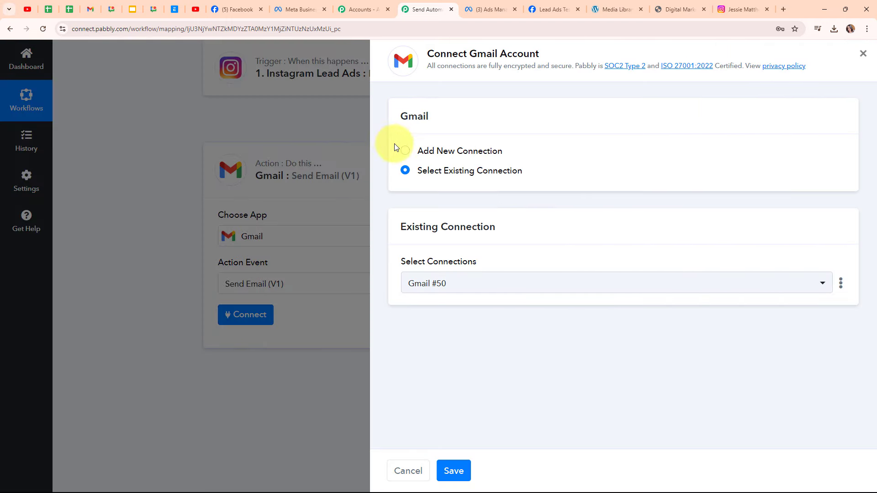
{"action": "left_click", "coordinate": [406, 152]}
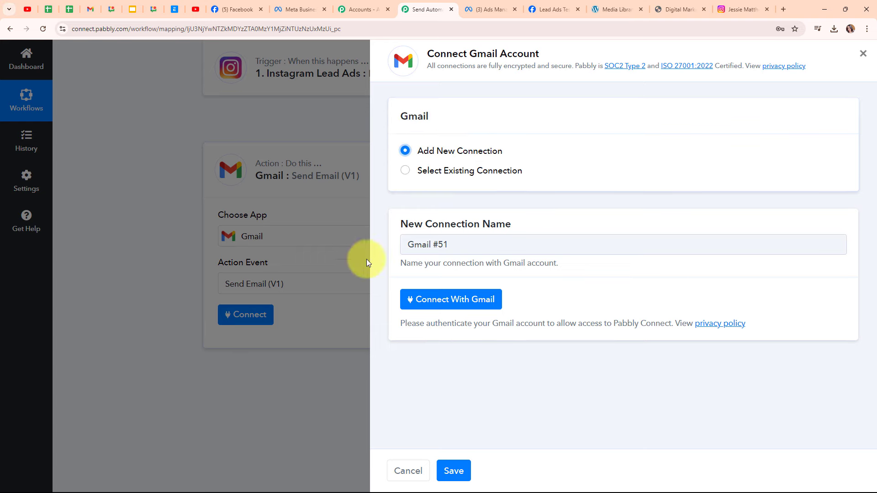
{"action": "left_click", "coordinate": [480, 301]}
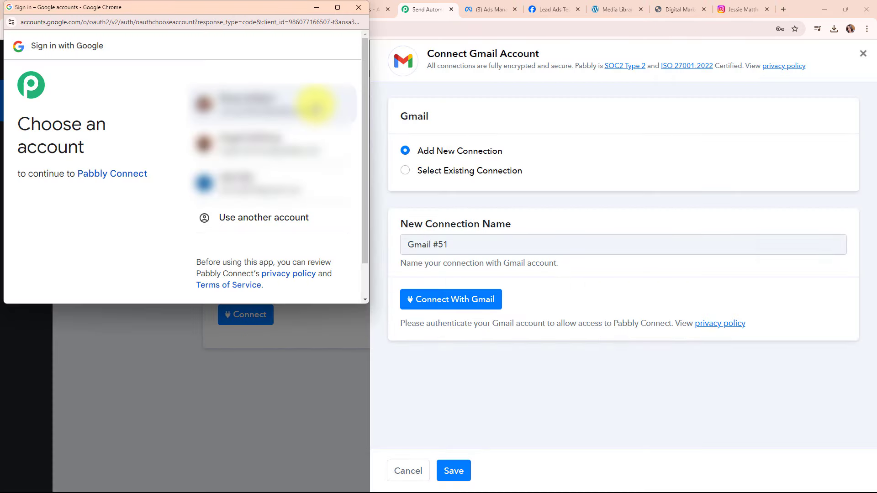
{"action": "left_click", "coordinate": [315, 106]}
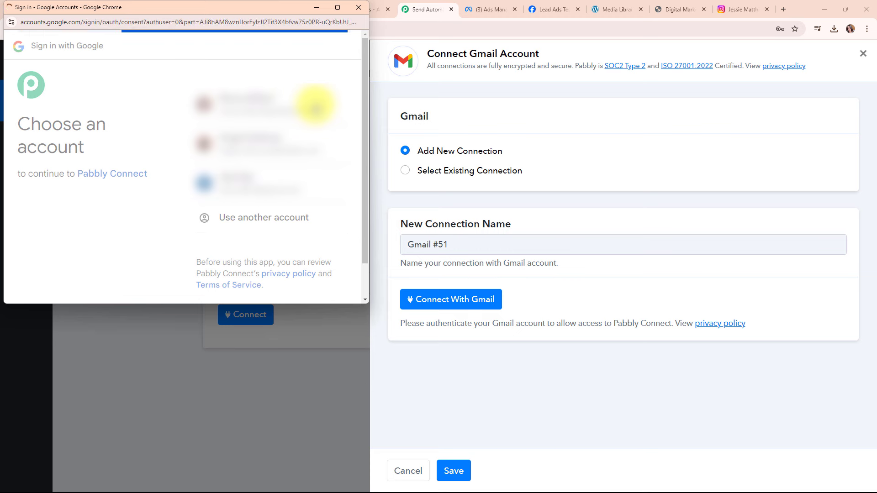
{"action": "scroll", "coordinate": [308, 228], "scroll_direction": "down", "scroll_amount": 5}
{"action": "left_click", "coordinate": [307, 250]}
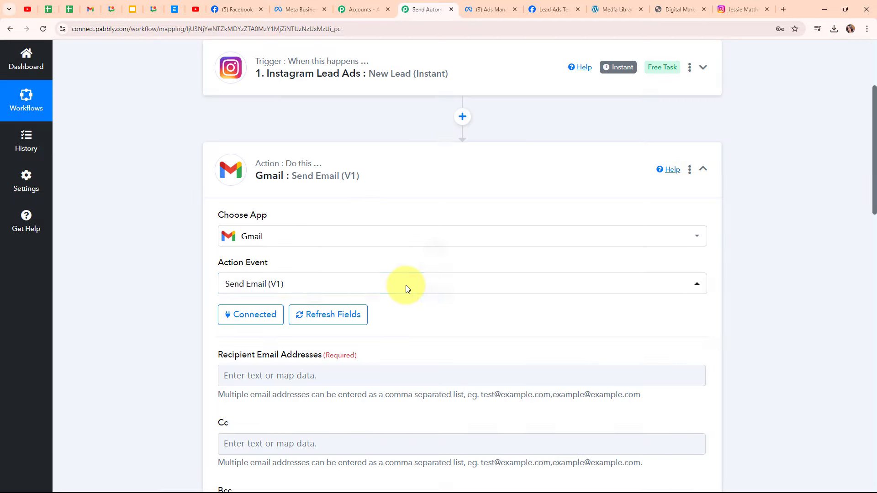
Map the Instagram lead's Res4 Email as the recipient email address.
{"action": "left_click", "coordinate": [407, 287]}
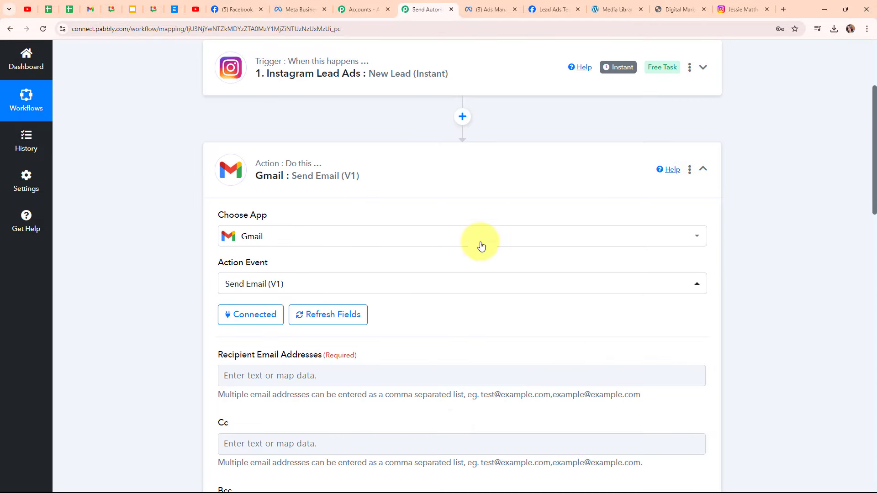
{"action": "scroll", "coordinate": [523, 322], "scroll_direction": "down", "scroll_amount": 5}
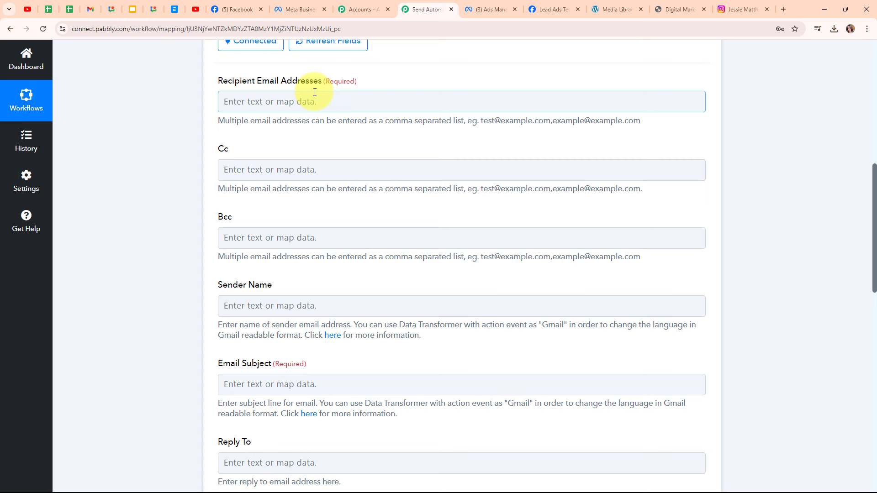
{"action": "left_click", "coordinate": [241, 102]}
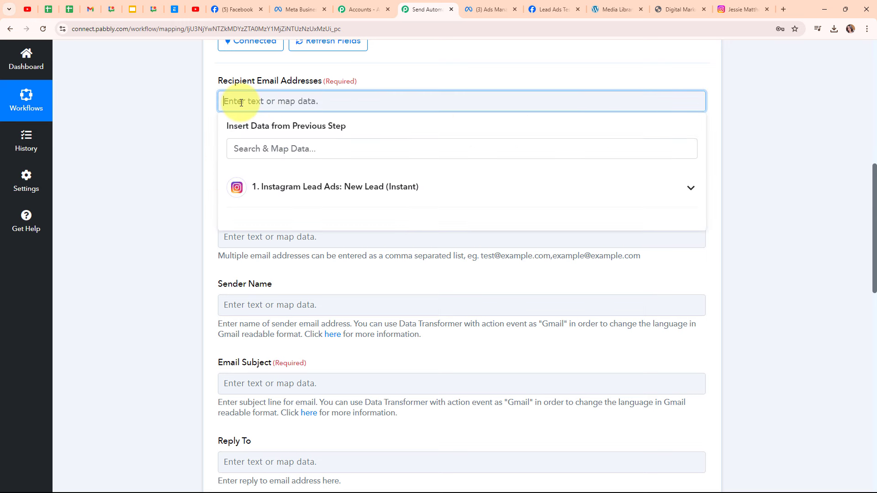
{"action": "left_click", "coordinate": [421, 191]}
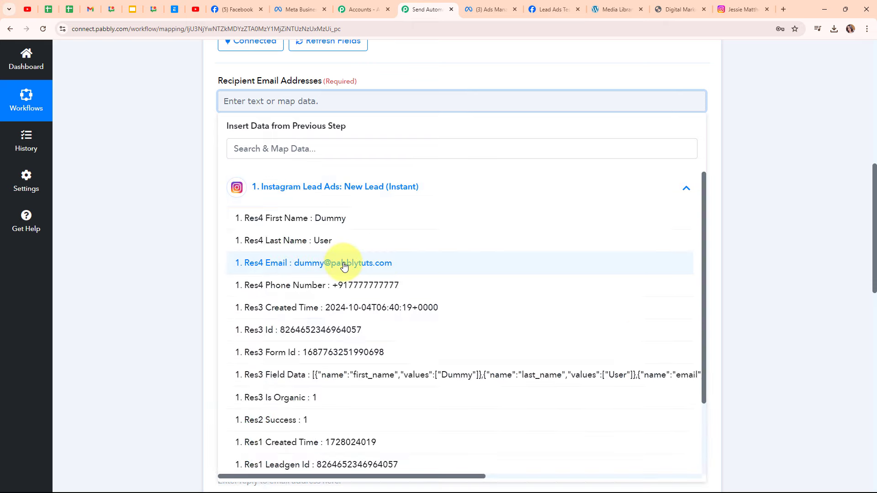
{"action": "left_click", "coordinate": [302, 263]}
{"action": "left_click", "coordinate": [192, 182]}
{"action": "scroll", "coordinate": [434, 154], "scroll_direction": "down", "scroll_amount": 2}
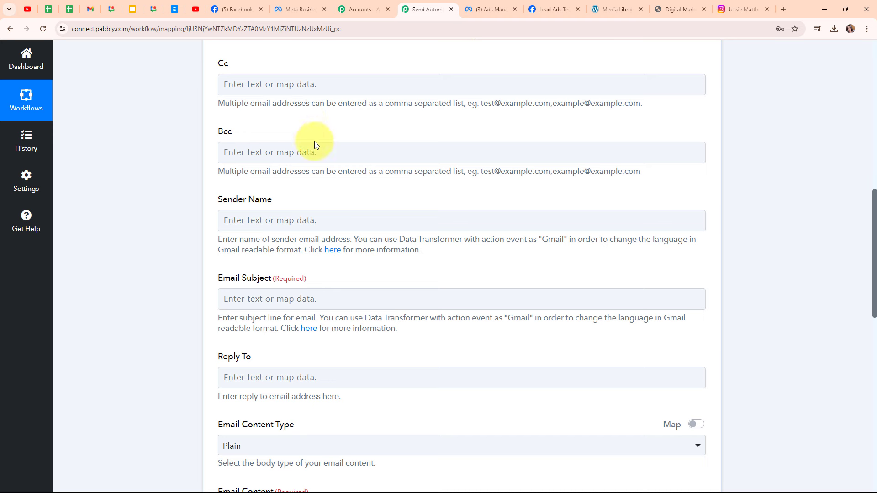
Enter 'Digital Dynamics' as the email's sender name.
{"action": "scroll", "coordinate": [333, 178], "scroll_direction": "down", "scroll_amount": 2}
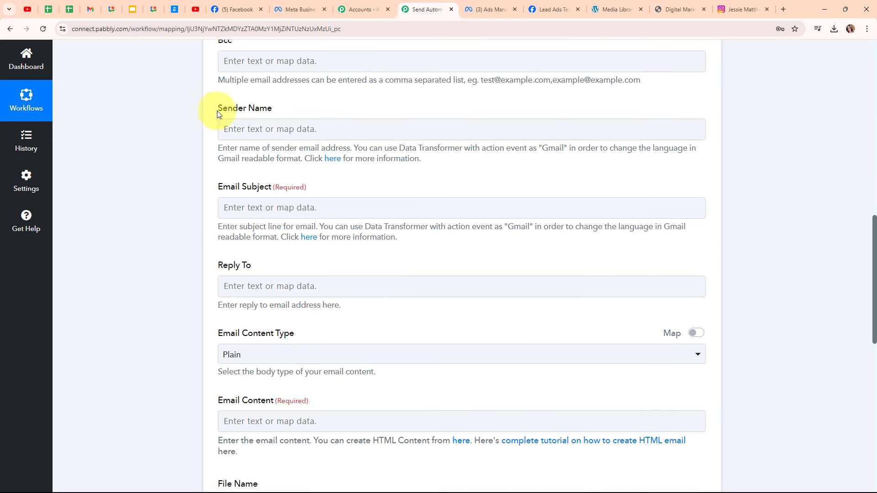
{"action": "left_click", "coordinate": [274, 132]}
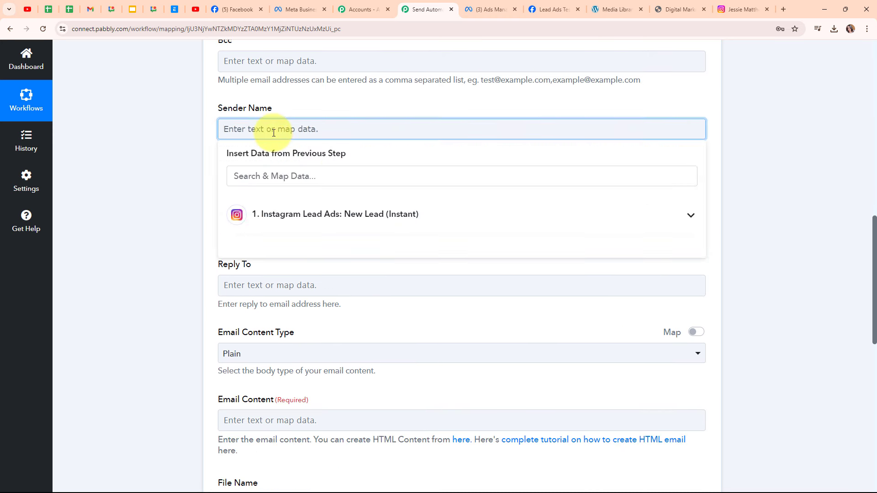
{"action": "type", "text": "Digital Dynamics"}
{"action": "left_click", "coordinate": [505, 168]}
{"action": "scroll", "coordinate": [505, 171], "scroll_direction": "down", "scroll_amount": 1}
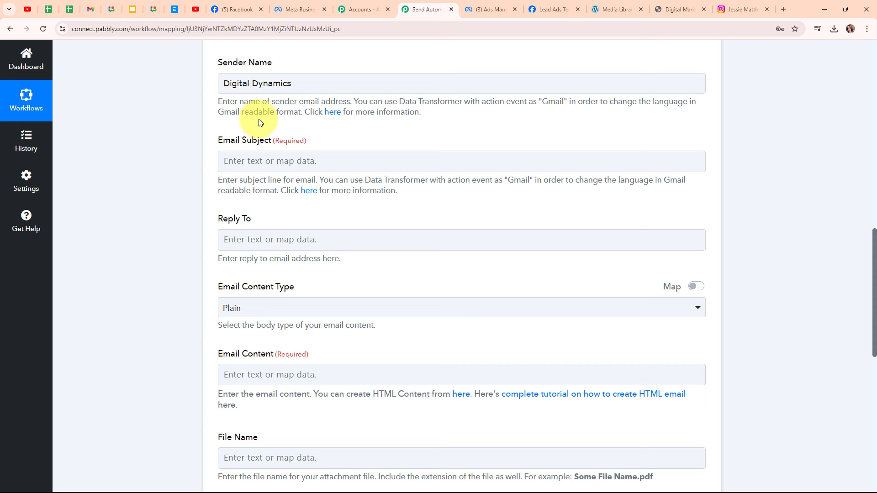
Paste the brochure thank-you subject line and set the content type to Plain.
{"action": "left_click", "coordinate": [266, 162]}
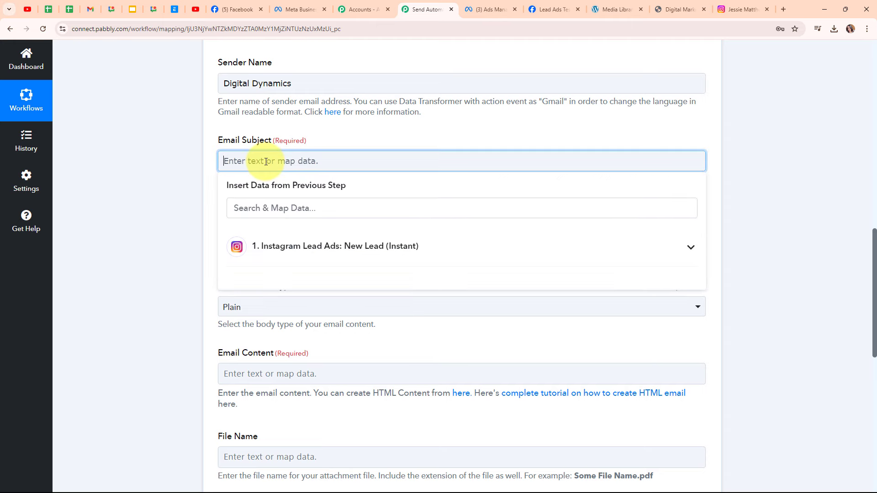
{"action": "type", "text": "Thank You for Your Interest! Here’s Our Digital Marketing Services Brochure"}
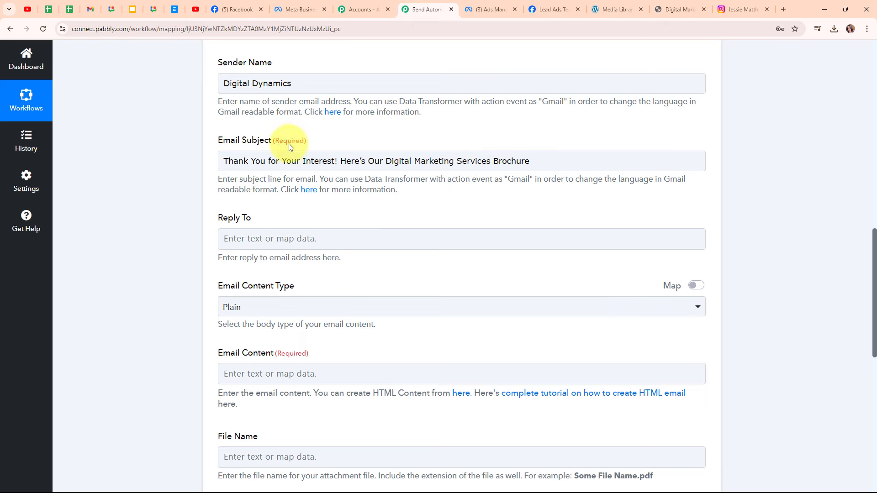
{"action": "scroll", "coordinate": [372, 218], "scroll_direction": "down", "scroll_amount": 2}
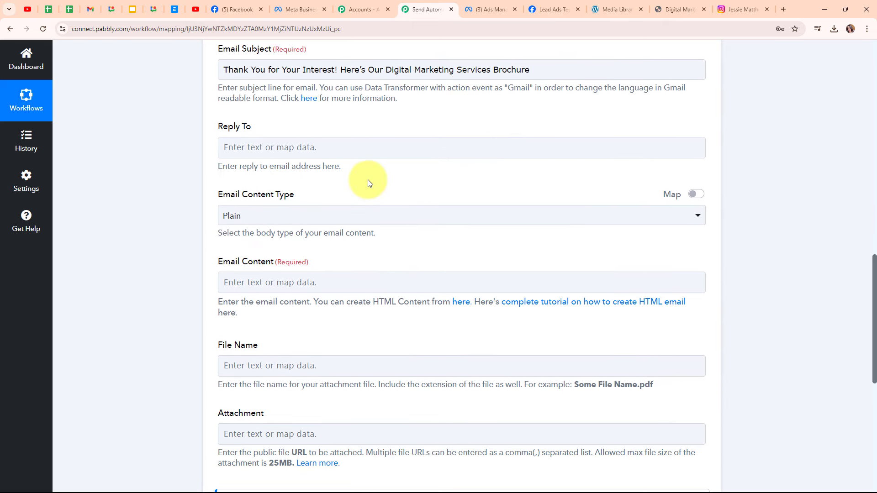
{"action": "scroll", "coordinate": [368, 181], "scroll_direction": "down", "scroll_amount": 1}
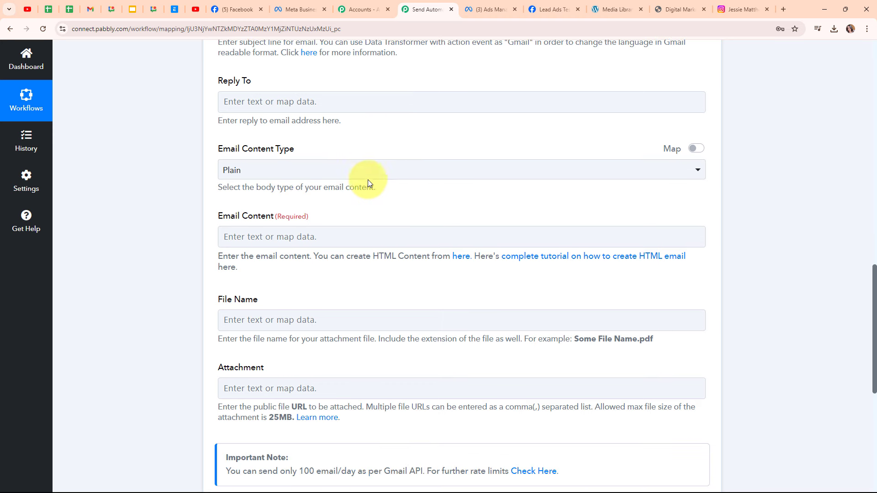
{"action": "left_click", "coordinate": [269, 178]}
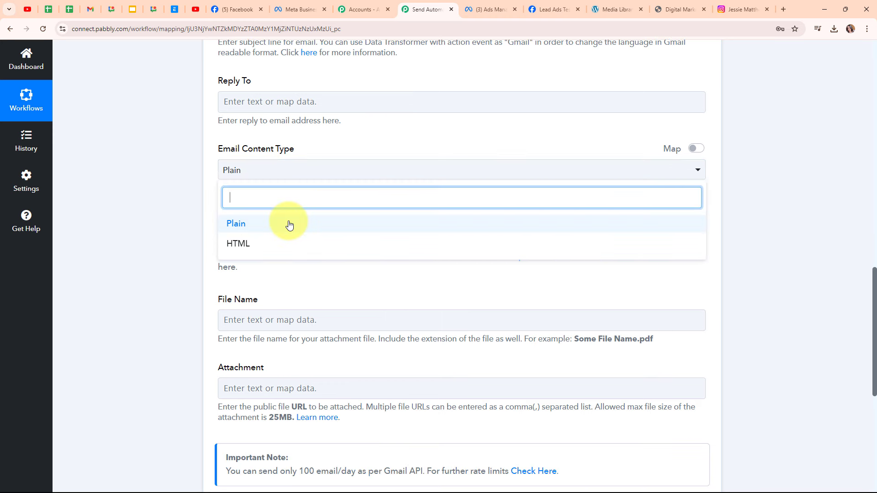
{"action": "left_click", "coordinate": [289, 224]}
{"action": "scroll", "coordinate": [391, 201], "scroll_direction": "down", "scroll_amount": 1}
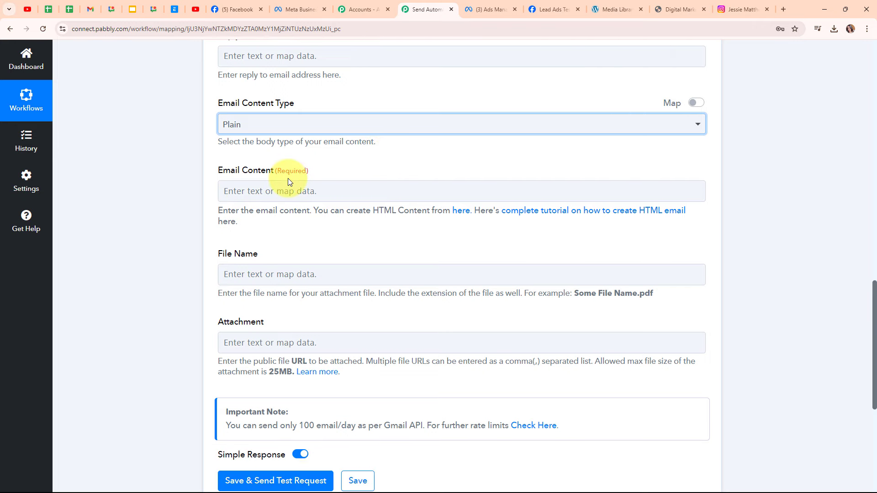
Paste the prepared brochure thank-you message, signed Digital Dynamics, into Email Content.
{"action": "left_click", "coordinate": [240, 189]}
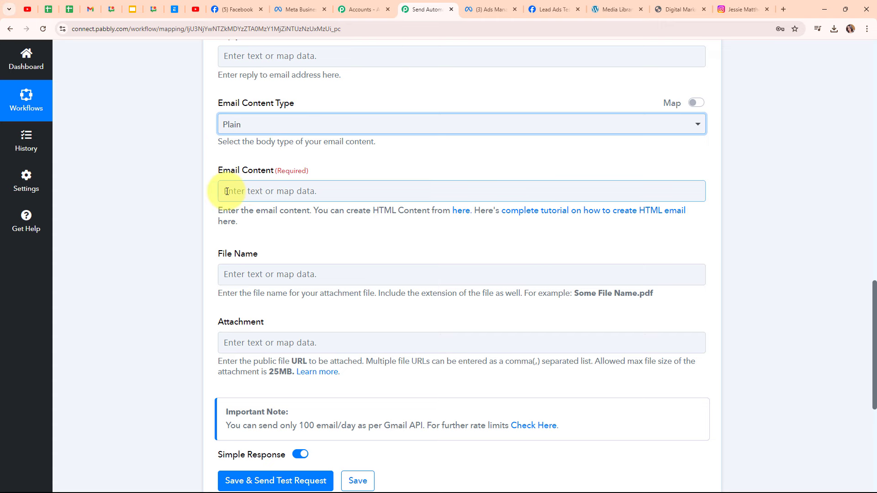
{"action": "left_click", "coordinate": [227, 191]}
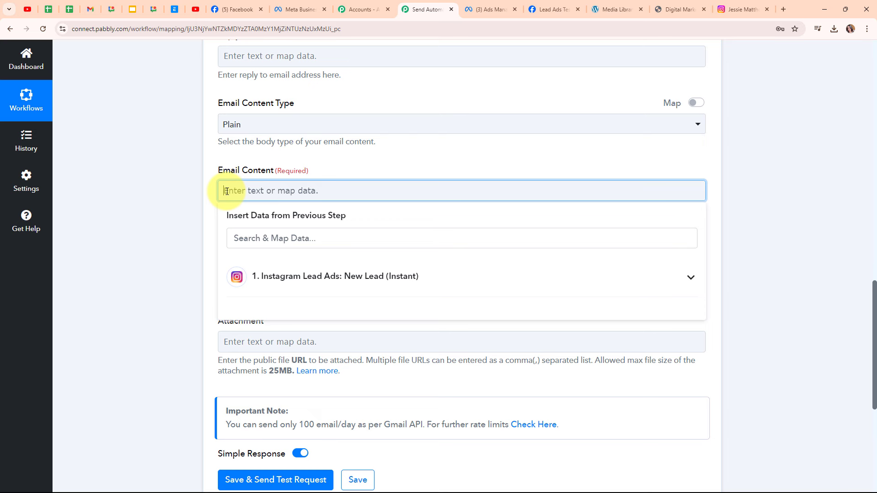
{"action": "key", "text": "ctrl+v"}
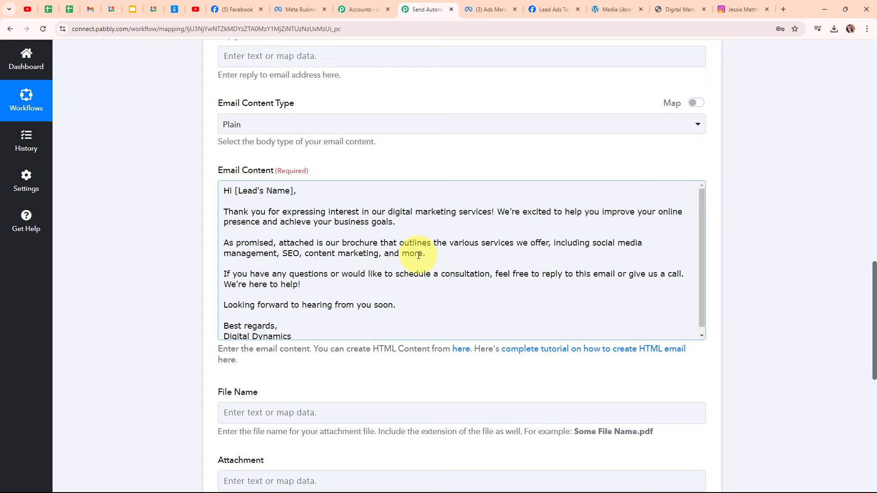
Delete the [Lead's Name] placeholder from the email greeting.
{"action": "scroll", "coordinate": [411, 258], "scroll_direction": "down", "scroll_amount": 1}
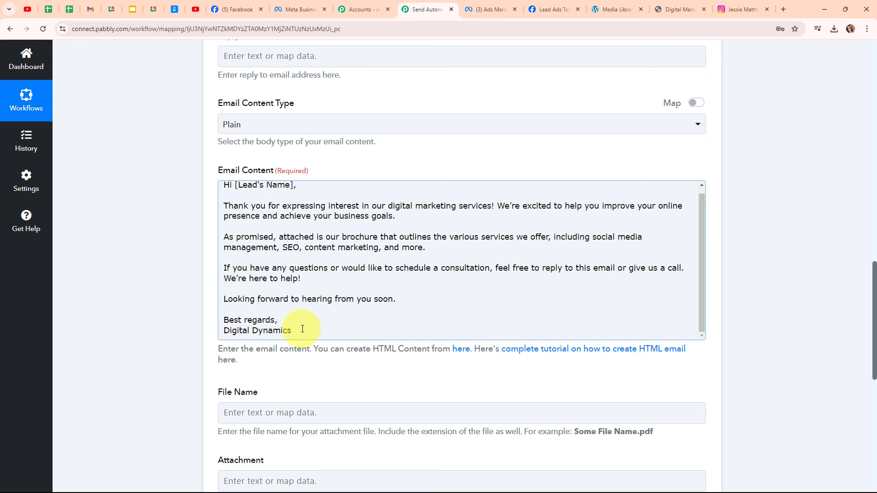
{"action": "left_click", "coordinate": [284, 251]}
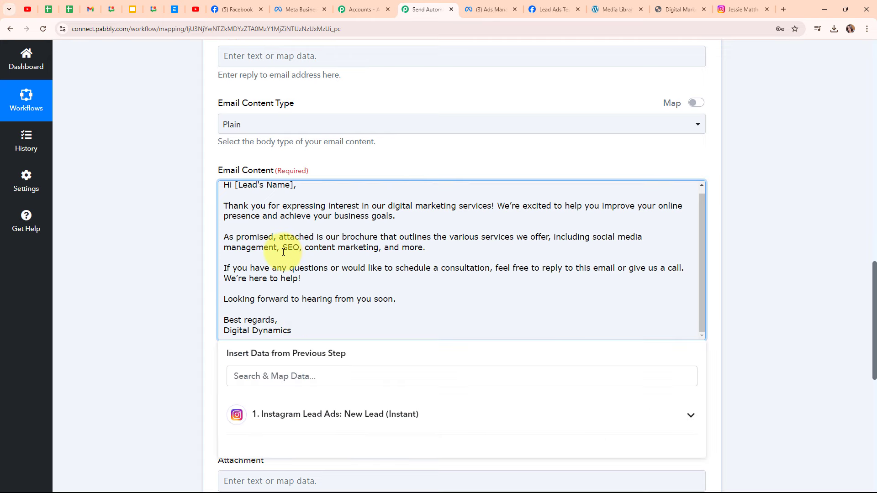
{"action": "scroll", "coordinate": [283, 252], "scroll_direction": "up", "scroll_amount": 1}
{"action": "left_click_drag", "start_coordinate": [294, 191], "coordinate": [231, 191]}
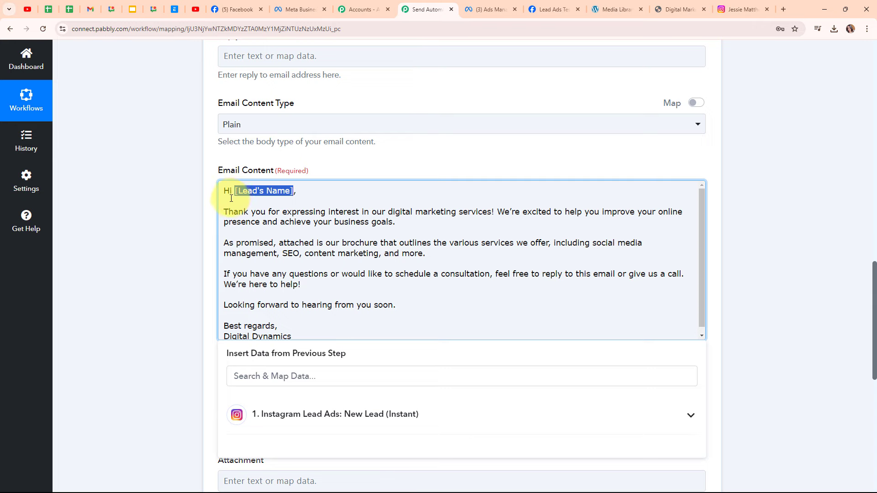
{"action": "key", "text": "BackSpace"}
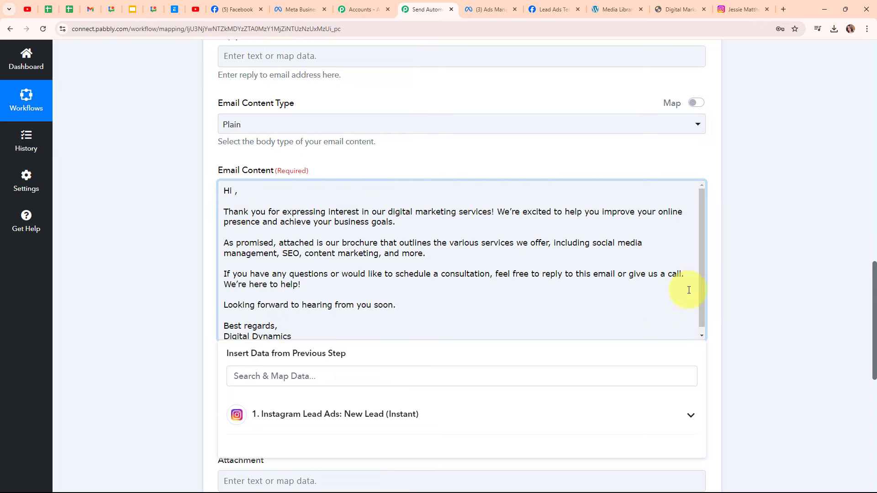
Insert the lead's Res4 First Name and Res4 Last Name into the greeting.
{"action": "scroll", "coordinate": [752, 255], "scroll_direction": "down", "scroll_amount": 2}
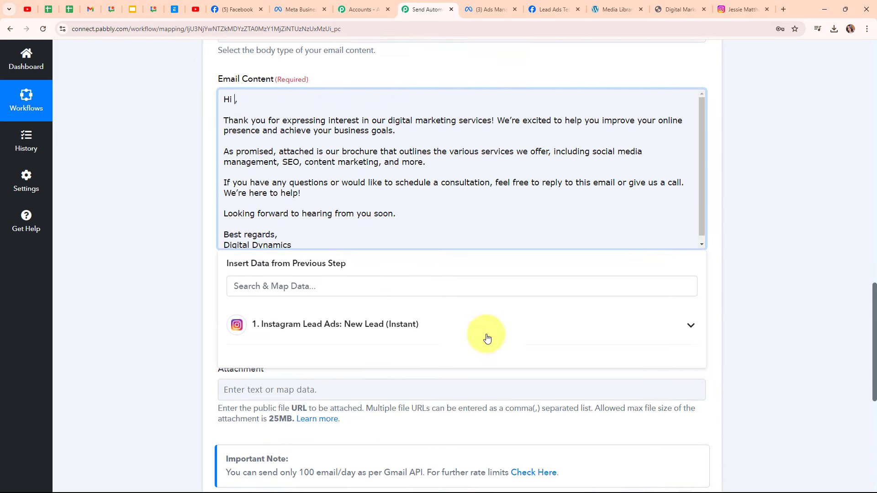
{"action": "left_click", "coordinate": [344, 337]}
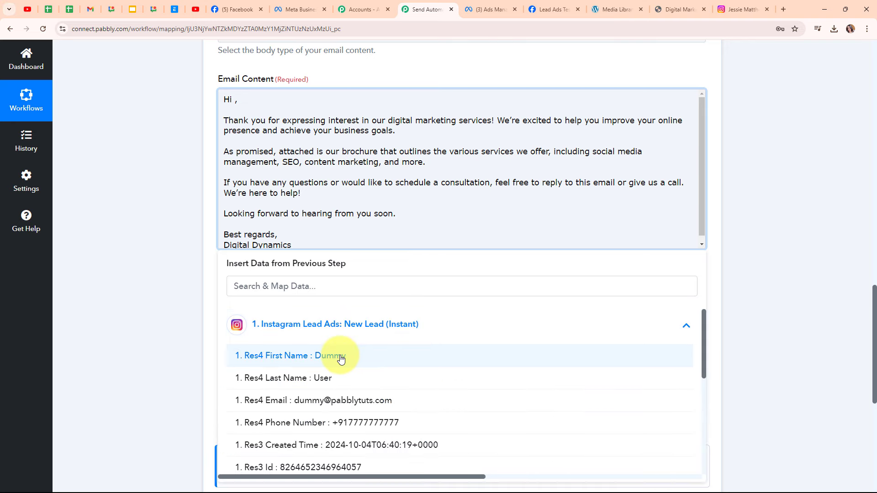
{"action": "left_click", "coordinate": [341, 358]}
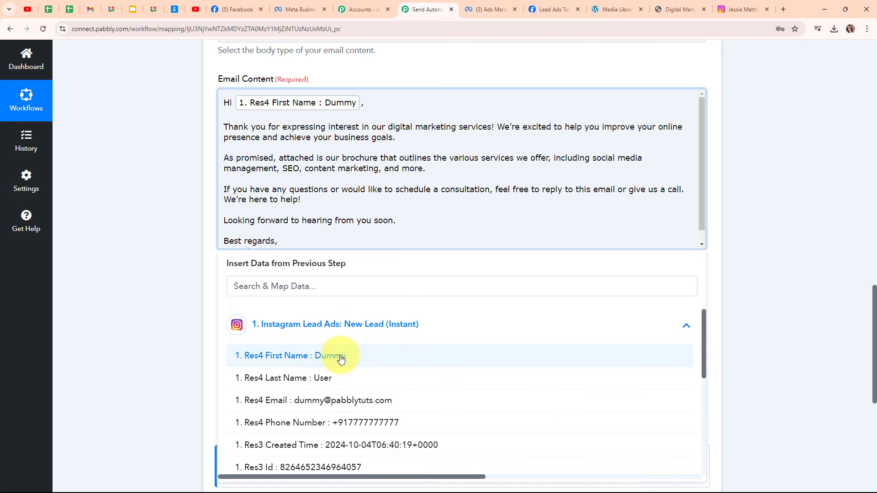
{"action": "left_click", "coordinate": [336, 379]}
{"action": "left_click", "coordinate": [181, 274]}
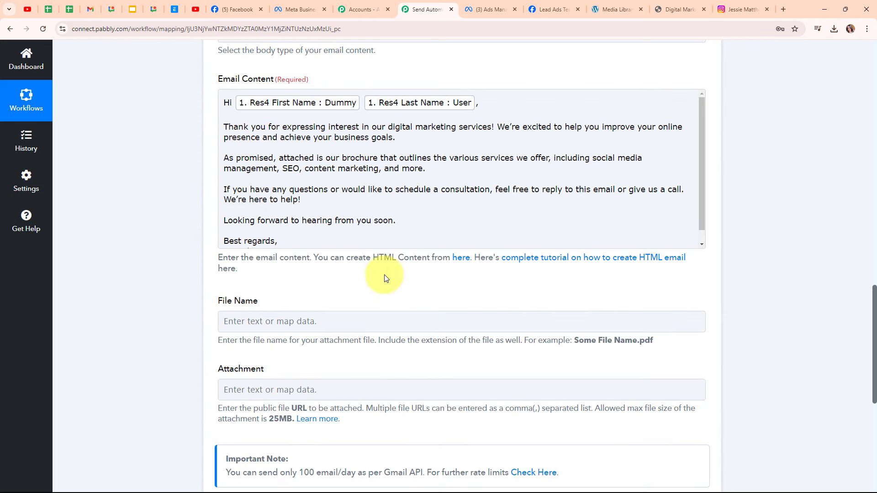
{"action": "scroll", "coordinate": [384, 278], "scroll_direction": "down", "scroll_amount": 3}
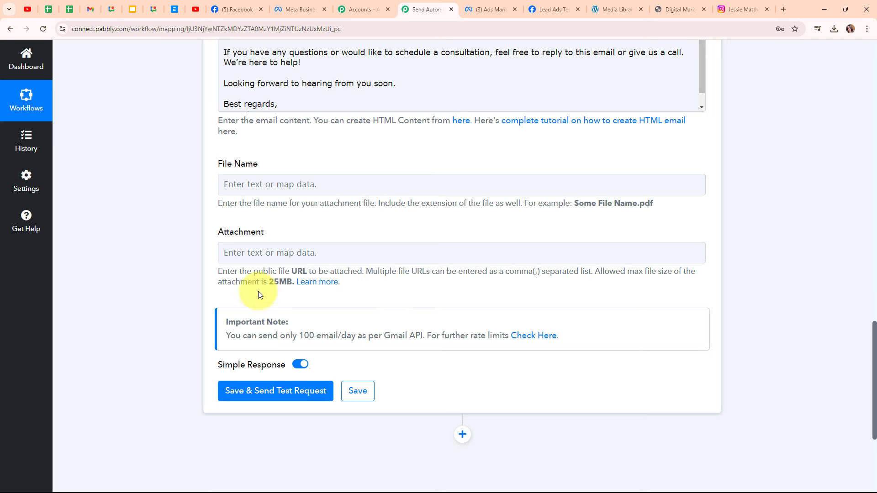
Name the email attachment 'Service Brochure'.
{"action": "left_click", "coordinate": [321, 186]}
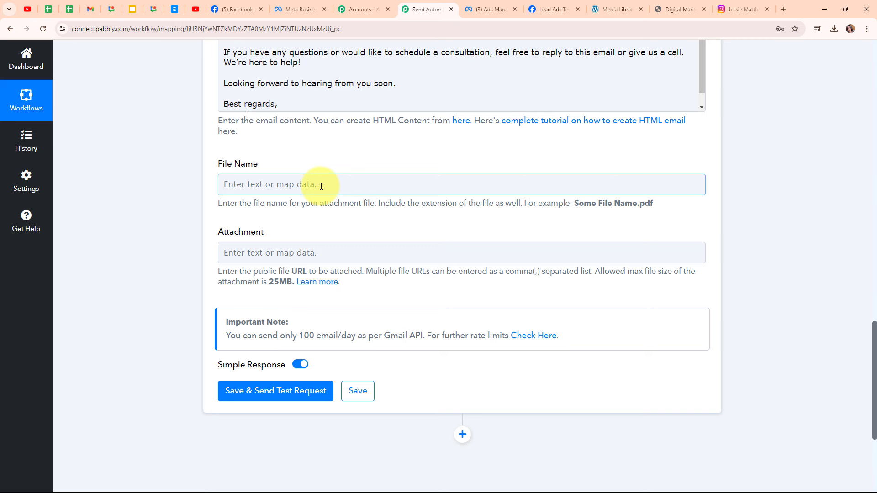
{"action": "left_click", "coordinate": [263, 186]}
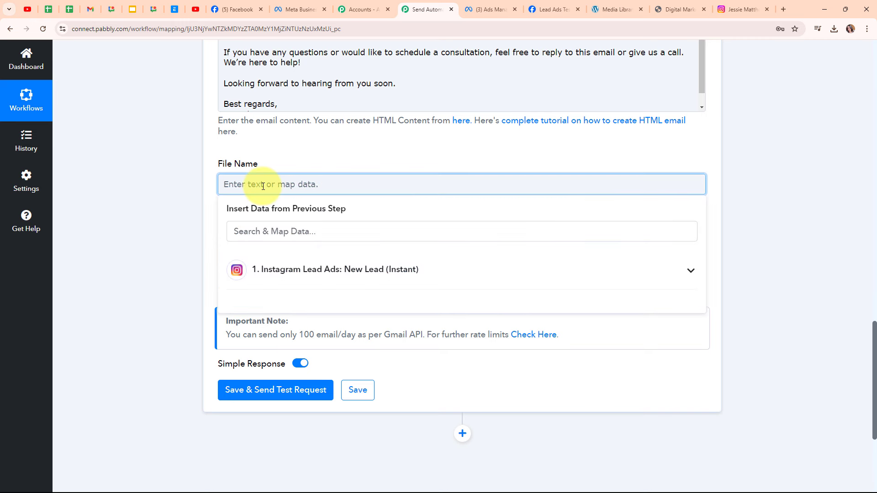
{"action": "type", "text": "Serv"}
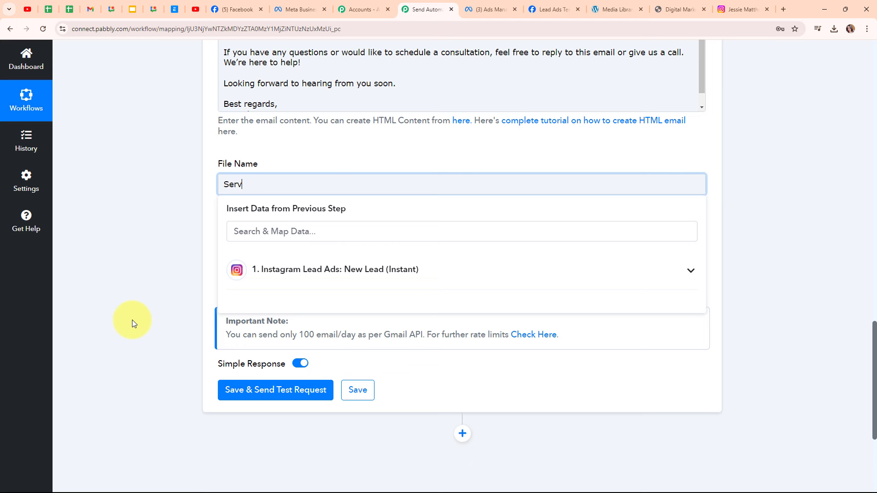
{"action": "type", "text": "ice Brochure"}
{"action": "left_click", "coordinate": [459, 143]}
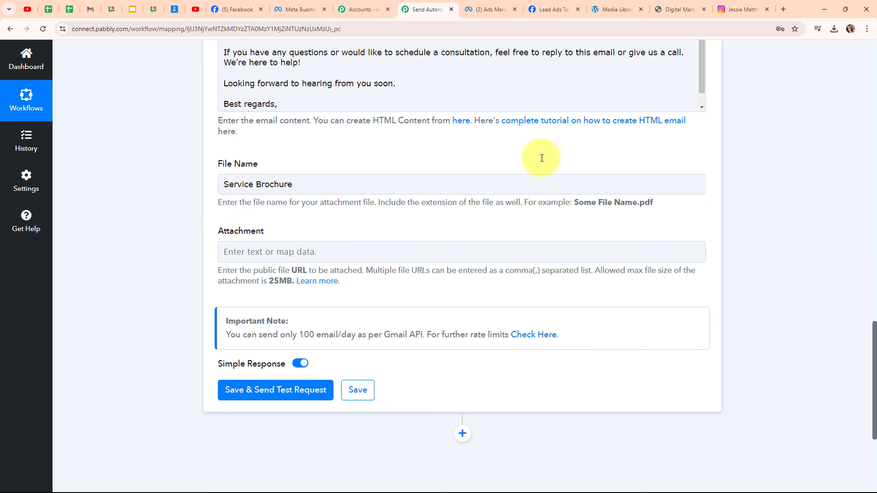
Copy the DigitalMArketing Brochure PDF's URL from the WordPress Media Library.
{"action": "left_click", "coordinate": [615, 9]}
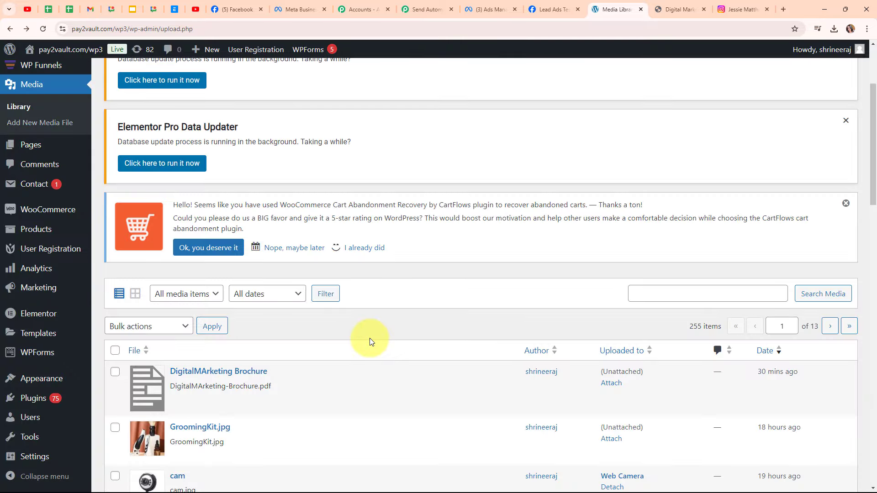
{"action": "mouse_move", "coordinate": [219, 372]}
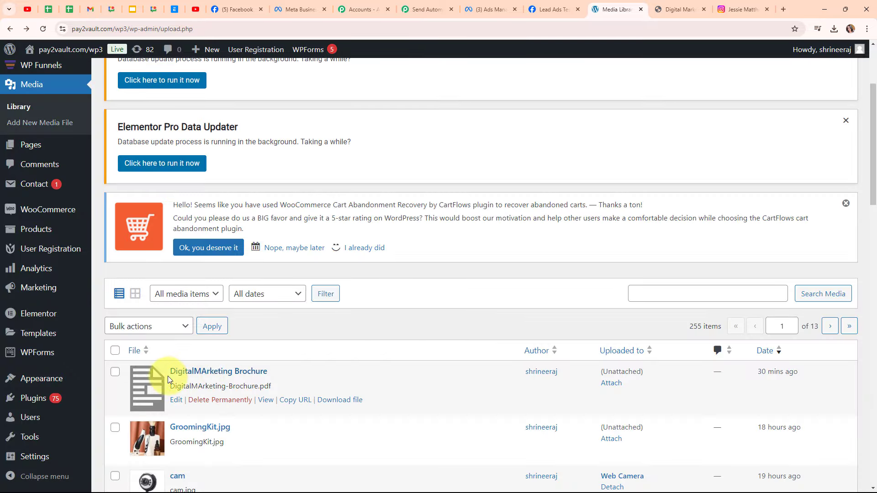
{"action": "left_click", "coordinate": [296, 401]}
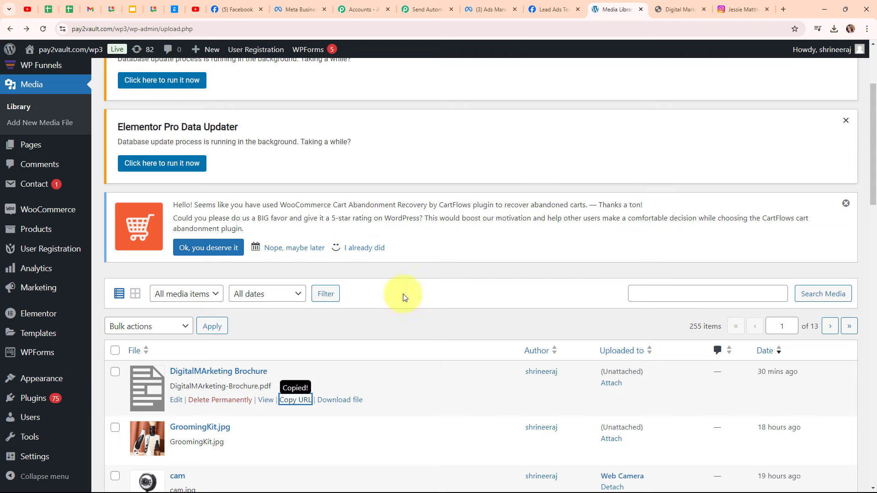
{"action": "left_click", "coordinate": [412, 10]}
Paste the brochure PDF link into the Gmail step's Attachment field.
{"action": "left_click", "coordinate": [223, 256]}
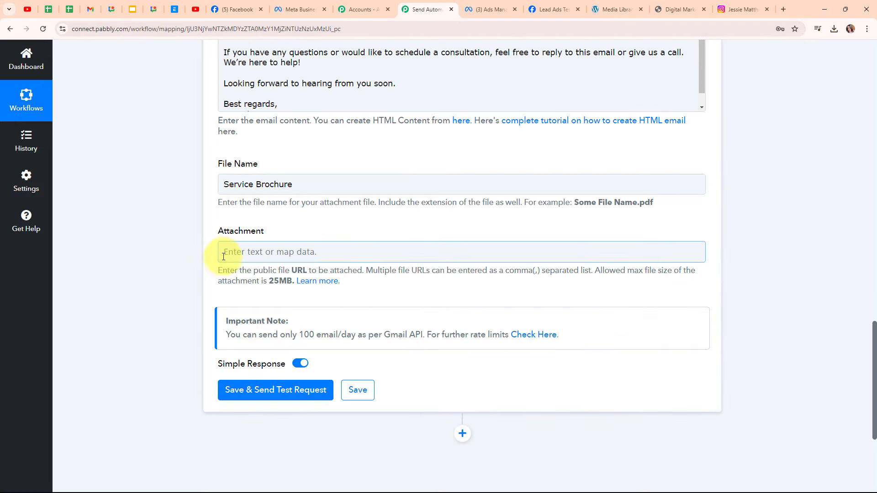
{"action": "left_click", "coordinate": [224, 255]}
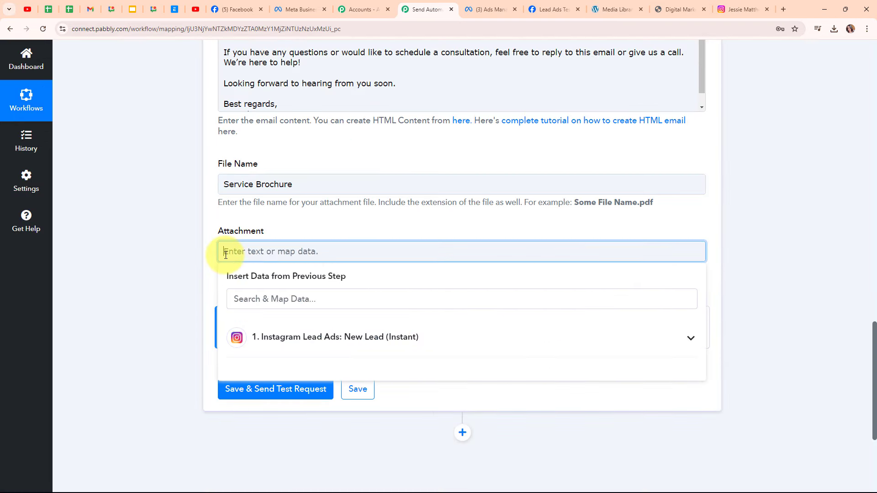
{"action": "key", "text": "ctrl+v"}
{"action": "left_click", "coordinate": [366, 294]}
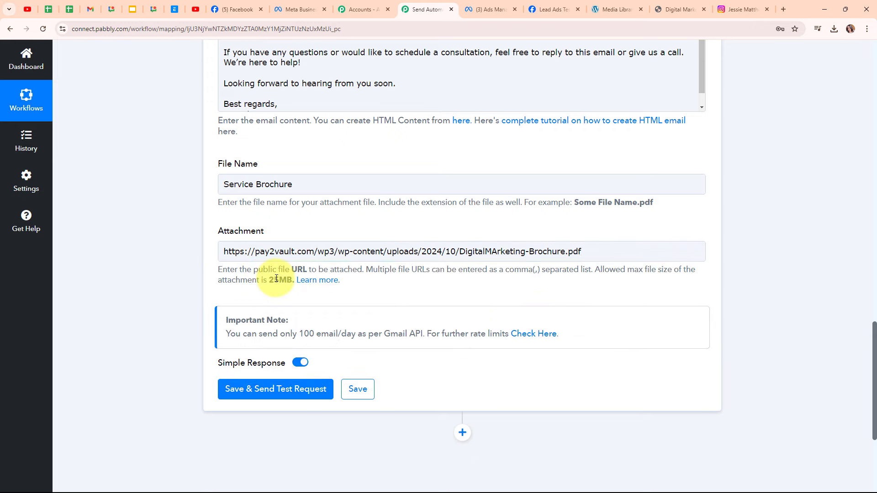
{"action": "scroll", "coordinate": [629, 228], "scroll_direction": "up", "scroll_amount": 3}
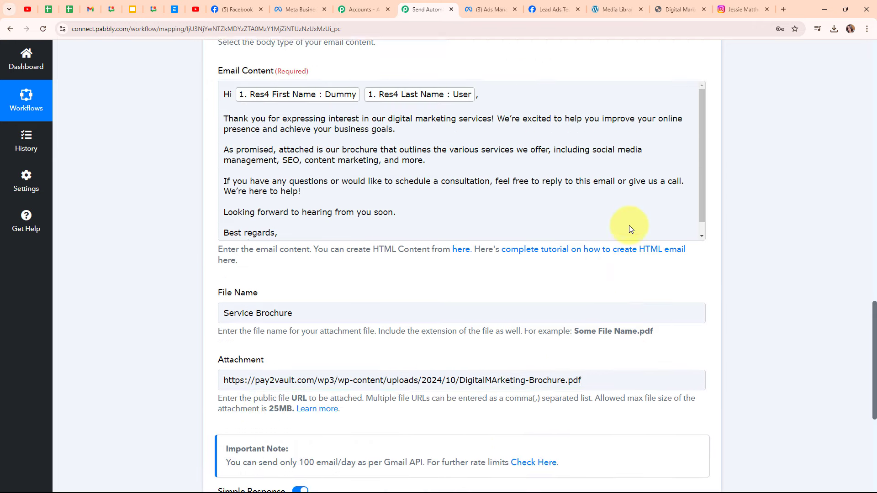
{"action": "scroll", "coordinate": [629, 225], "scroll_direction": "down", "scroll_amount": 4}
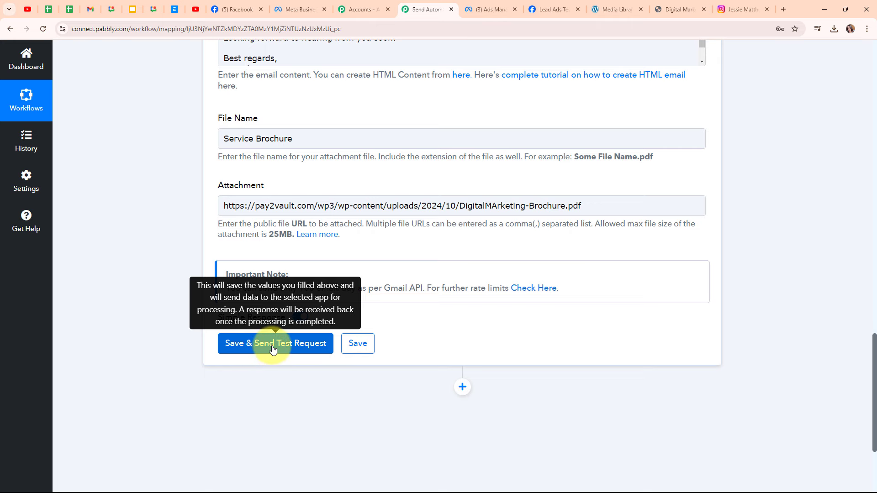
Save the Gmail step, send a test email, and collapse the step.
{"action": "left_click", "coordinate": [269, 350]}
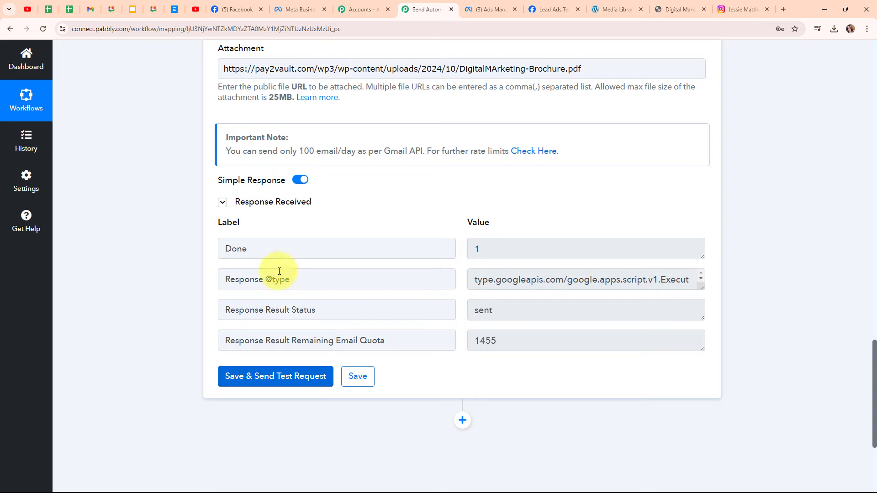
{"action": "scroll", "coordinate": [702, 222], "scroll_direction": "up", "scroll_amount": 20}
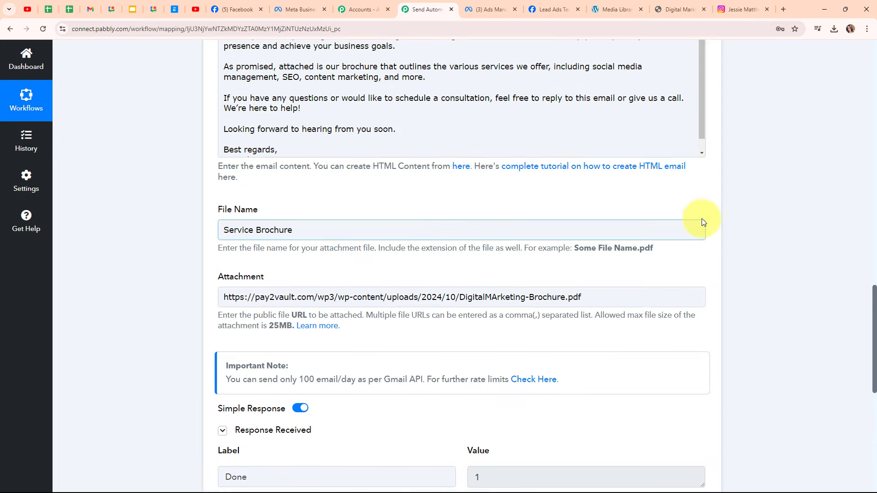
{"action": "scroll", "coordinate": [702, 227], "scroll_direction": "up", "scroll_amount": 5}
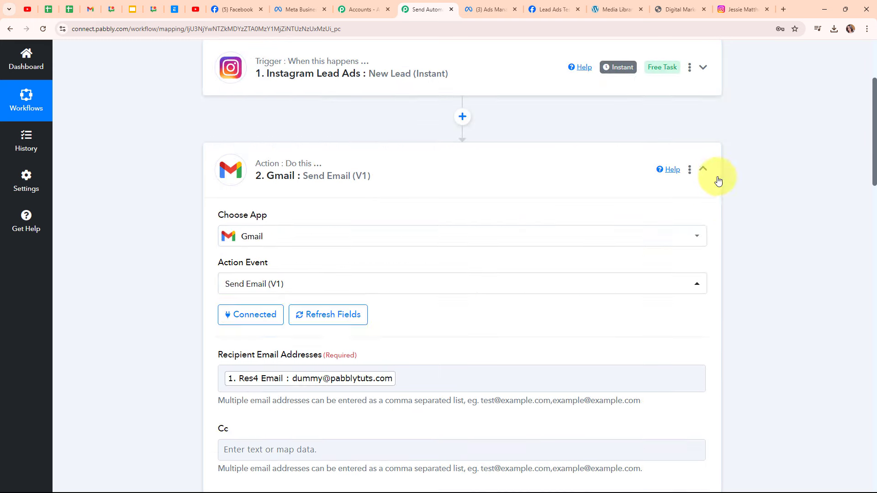
{"action": "left_click", "coordinate": [690, 194]}
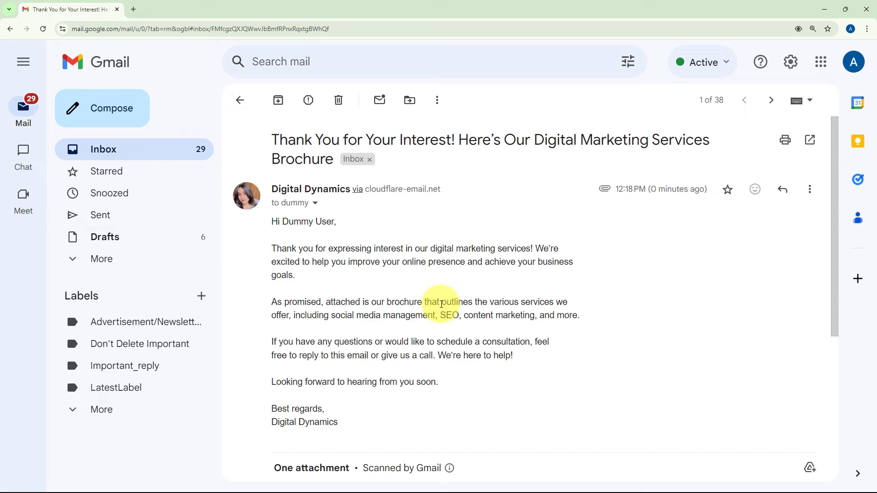
Preview the Service Brochure PDF attached to the received email.
{"action": "scroll", "coordinate": [441, 303], "scroll_direction": "down", "scroll_amount": 5}
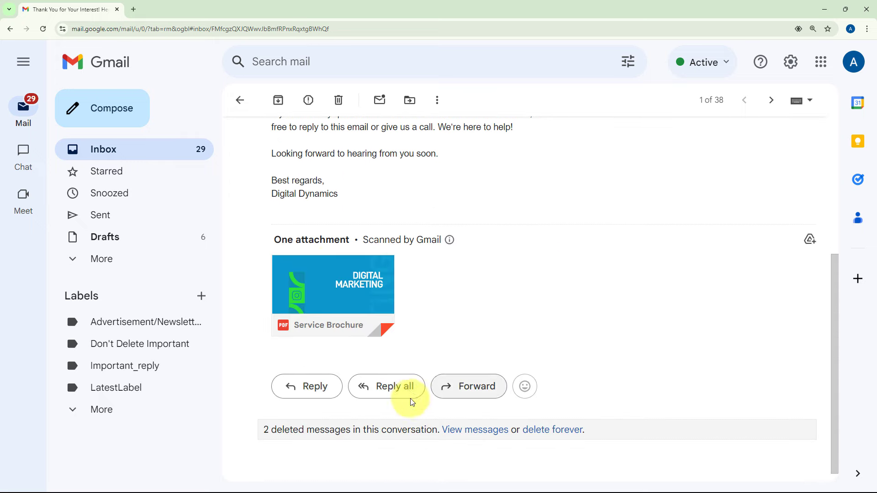
{"action": "mouse_move", "coordinate": [303, 268]}
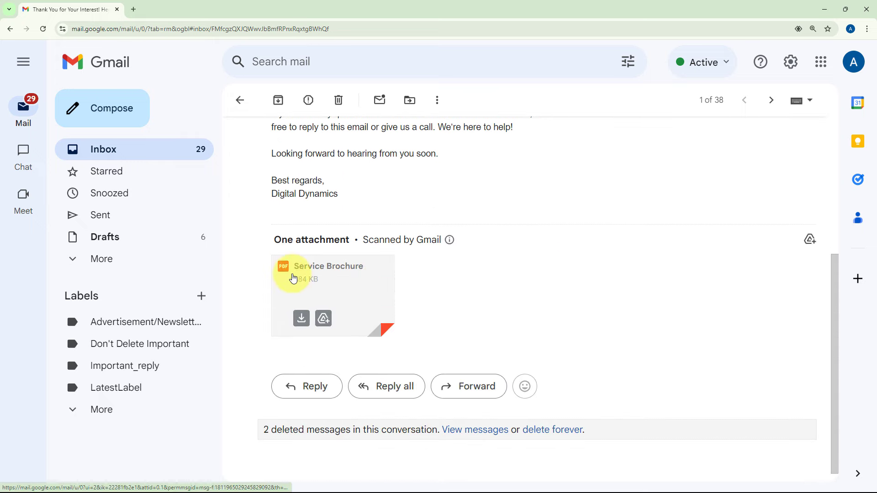
{"action": "left_click", "coordinate": [349, 288]}
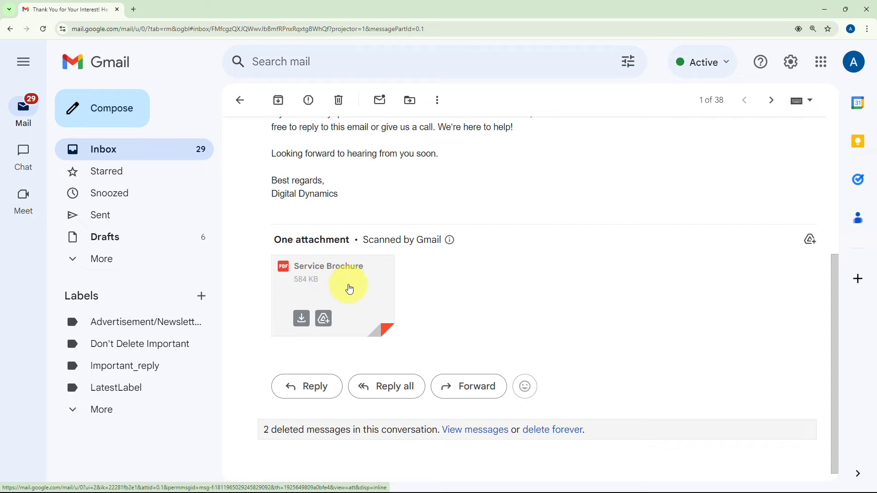
Close the brochure preview and minimize Gmail to return to Pabbly Connect.
{"action": "scroll", "coordinate": [491, 231], "scroll_direction": "down", "scroll_amount": 15}
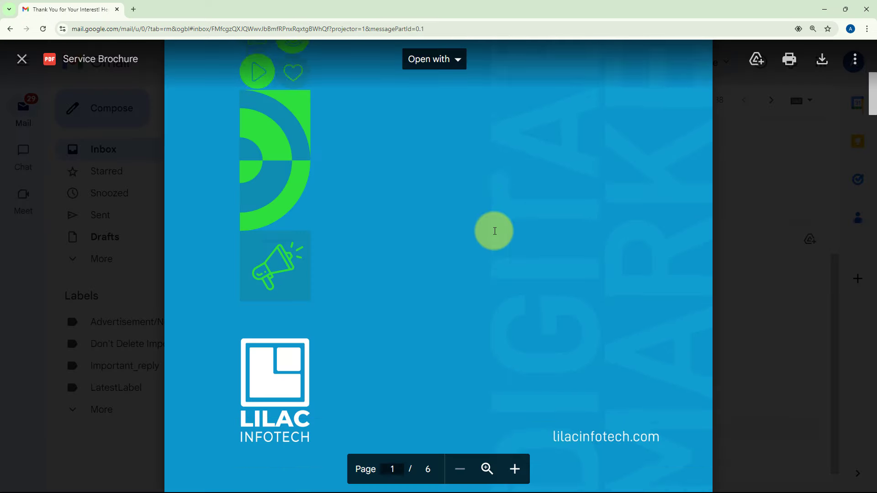
{"action": "scroll", "coordinate": [494, 231], "scroll_direction": "down", "scroll_amount": 15}
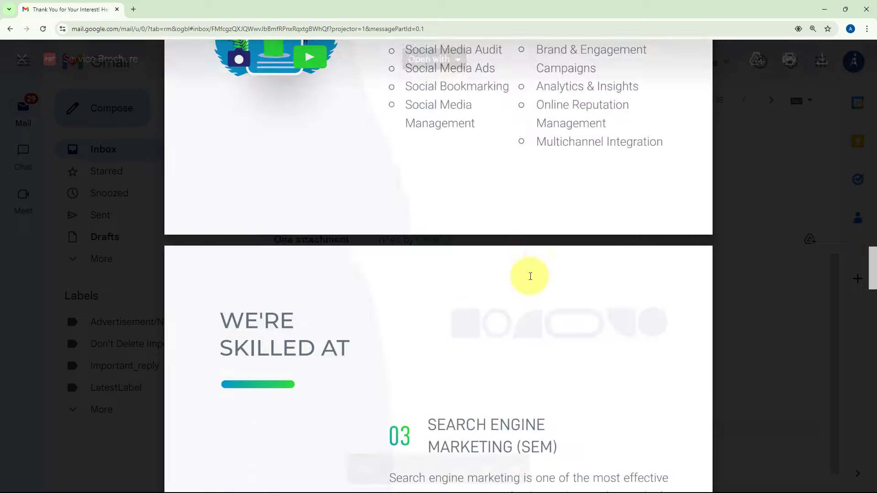
{"action": "left_click", "coordinate": [17, 62]}
{"action": "left_click", "coordinate": [828, 9]}
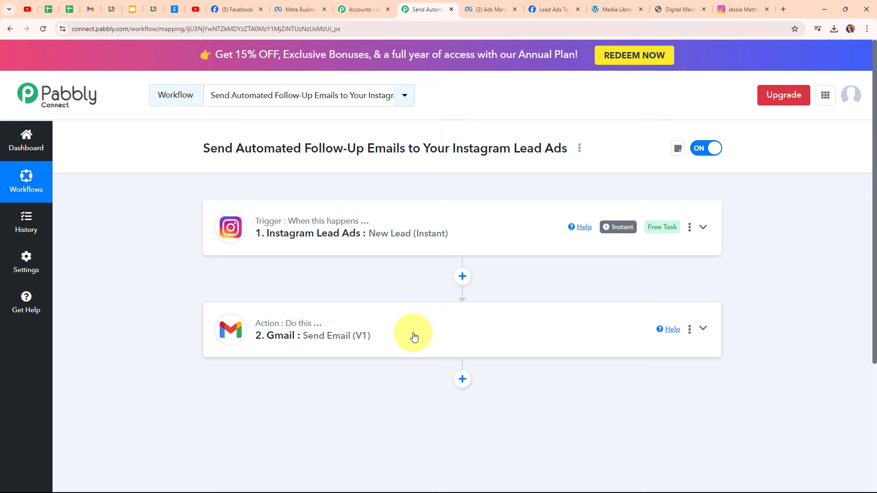
Add a third step using Delay (Pabbly) with the Add Time Delay event, and connect it.
{"action": "left_click", "coordinate": [462, 380]}
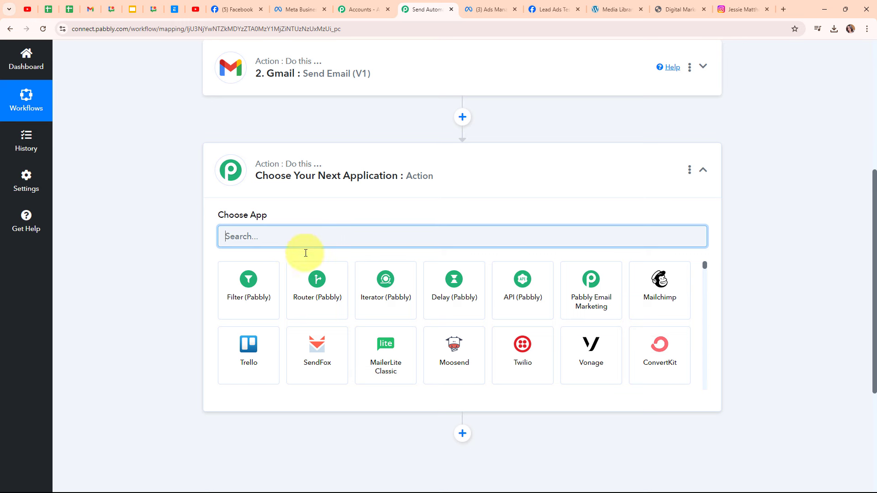
{"action": "left_click", "coordinate": [465, 303]}
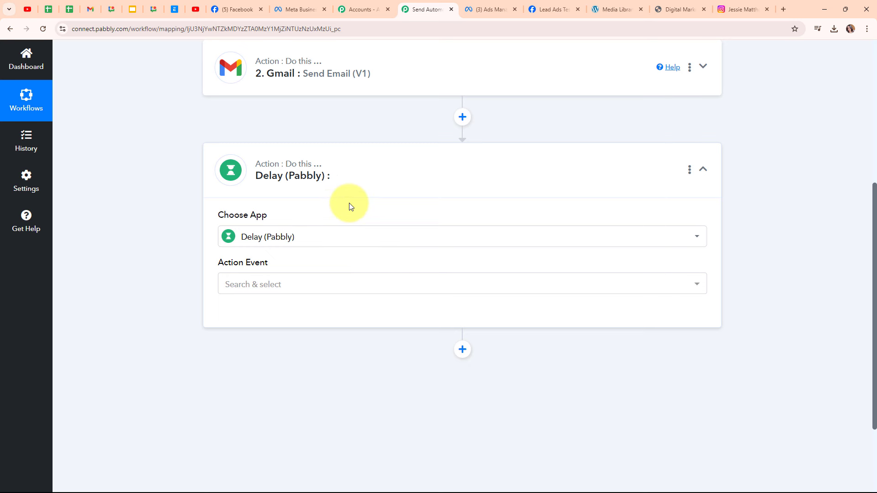
{"action": "left_click", "coordinate": [261, 284]}
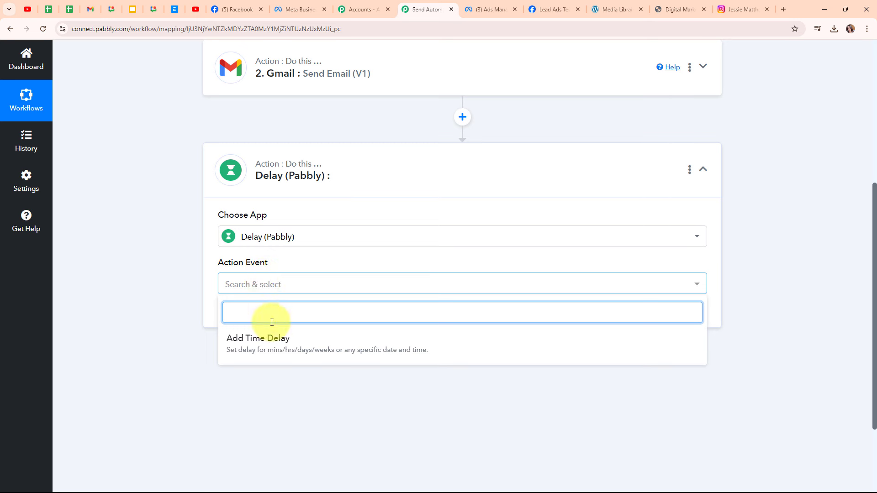
{"action": "left_click", "coordinate": [274, 345]}
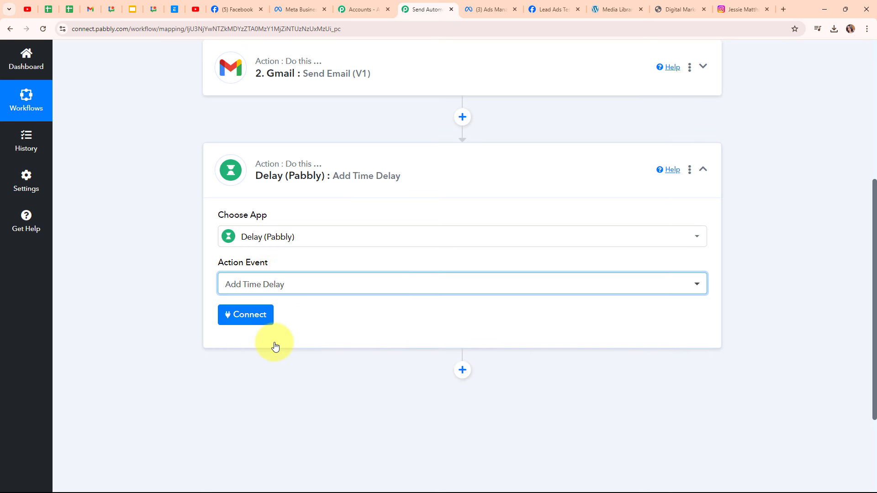
{"action": "left_click", "coordinate": [236, 320]}
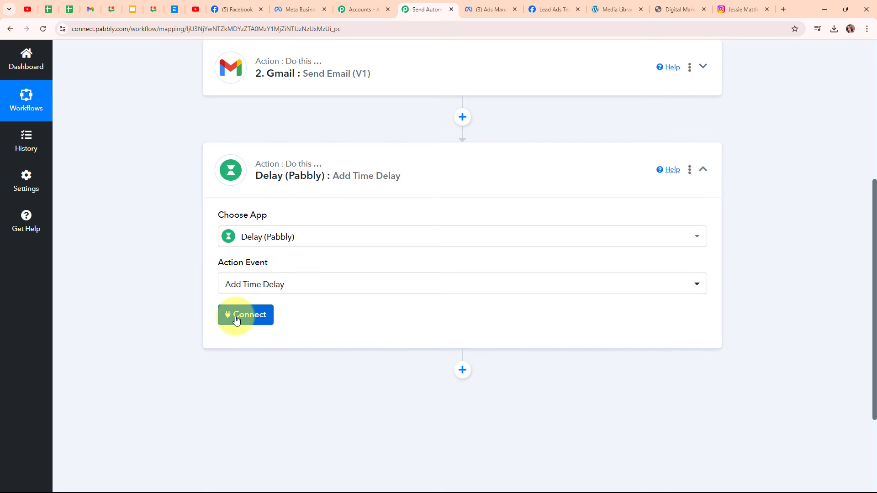
{"action": "scroll", "coordinate": [520, 313], "scroll_direction": "down", "scroll_amount": 2}
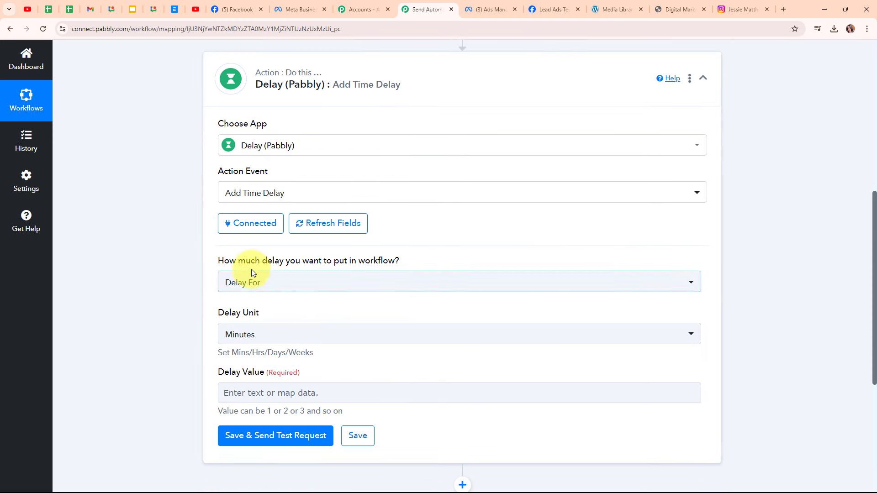
Set the delay type to Delay For with Hours as the delay unit.
{"action": "left_click", "coordinate": [375, 285]}
{"action": "left_click", "coordinate": [378, 336]}
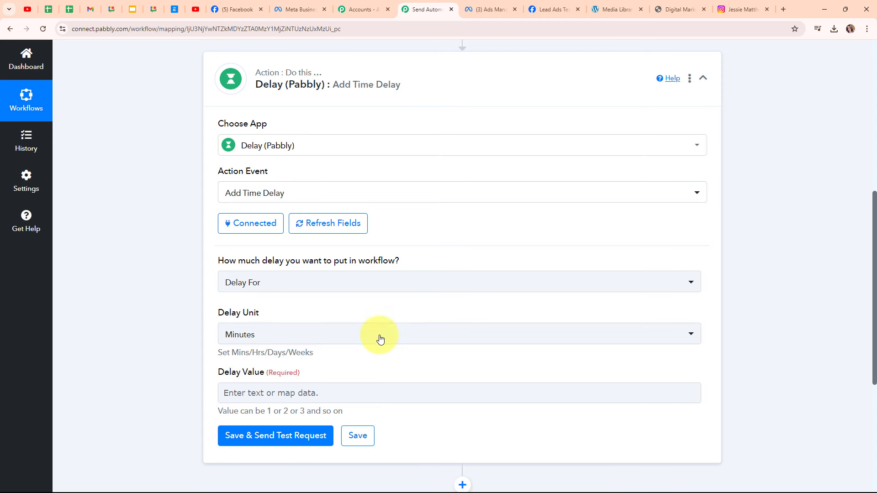
{"action": "scroll", "coordinate": [402, 308], "scroll_direction": "down", "scroll_amount": 1}
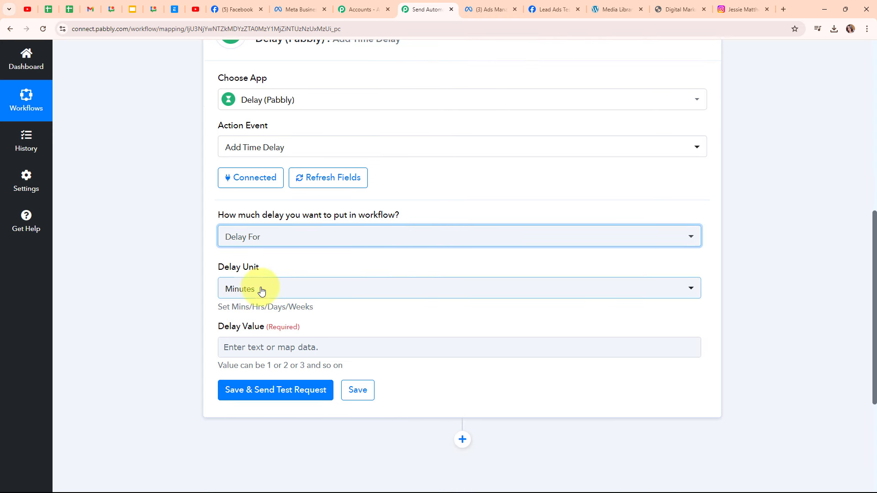
{"action": "left_click", "coordinate": [409, 291]}
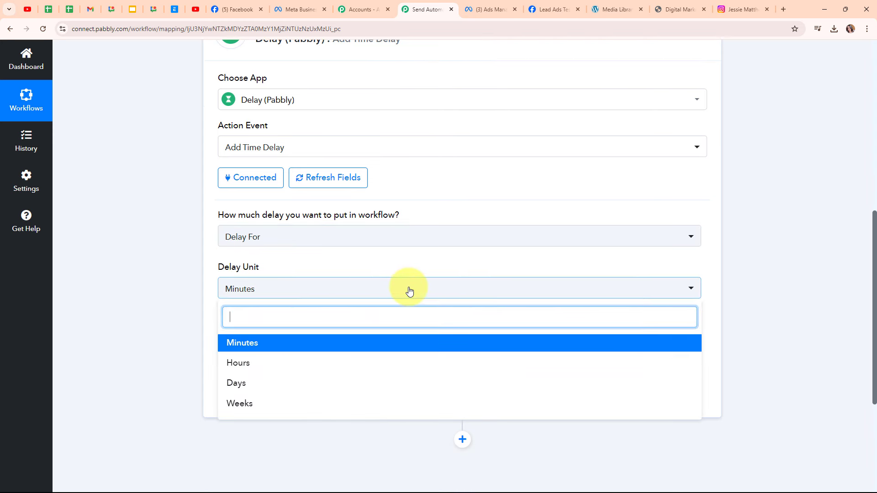
{"action": "left_click", "coordinate": [409, 364]}
{"action": "left_click", "coordinate": [346, 289]}
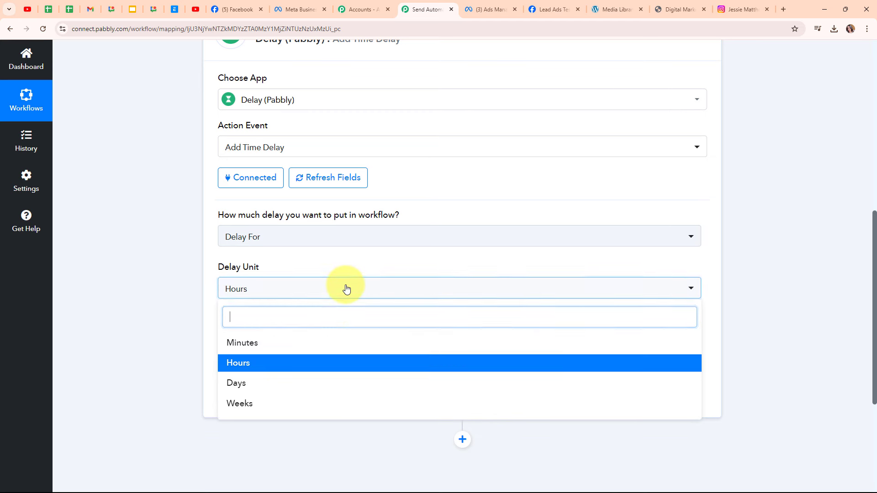
{"action": "left_click", "coordinate": [151, 285]}
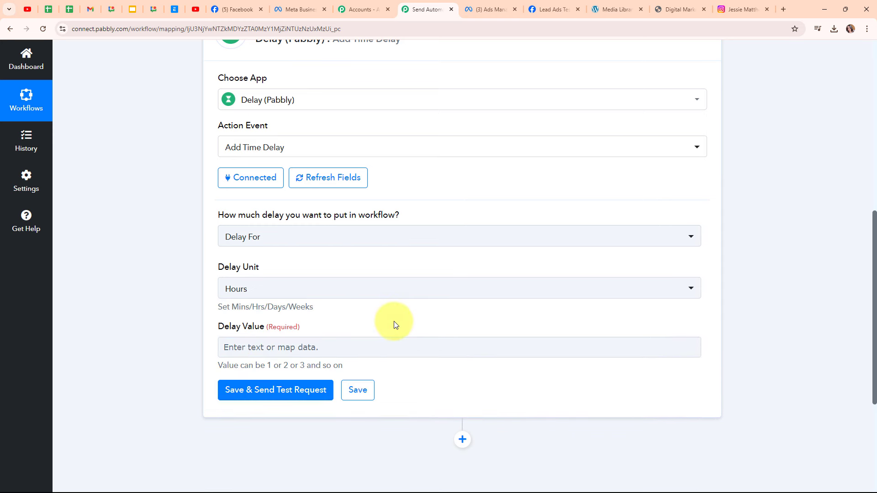
Enter 24 as the delay value and send a test request.
{"action": "scroll", "coordinate": [395, 324], "scroll_direction": "down", "scroll_amount": 1}
{"action": "left_click", "coordinate": [242, 299]}
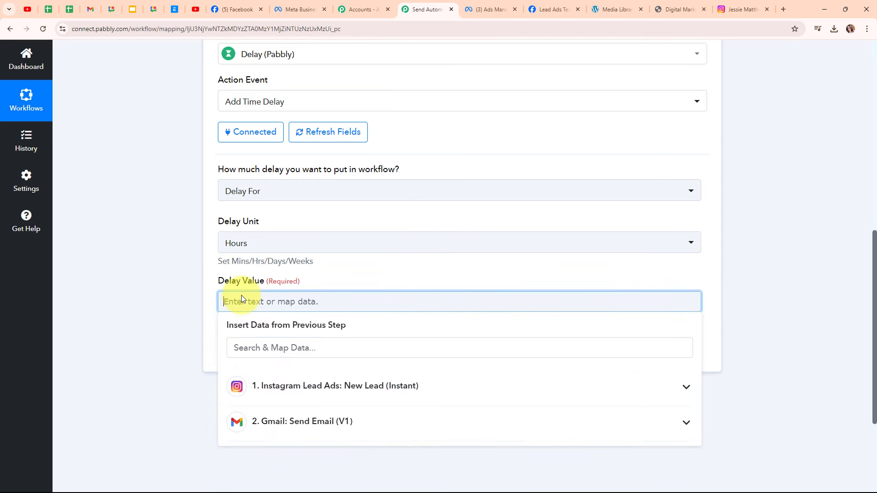
{"action": "type", "text": "24"}
{"action": "left_click", "coordinate": [186, 291]}
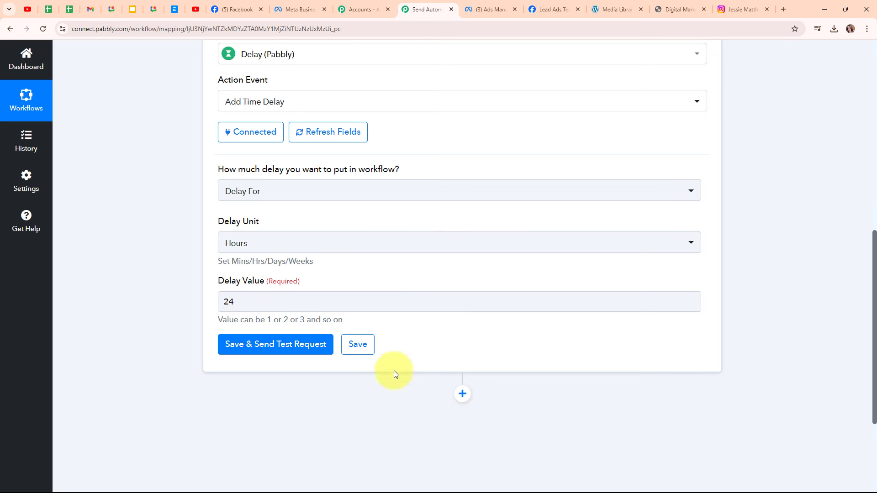
{"action": "left_click", "coordinate": [292, 351]}
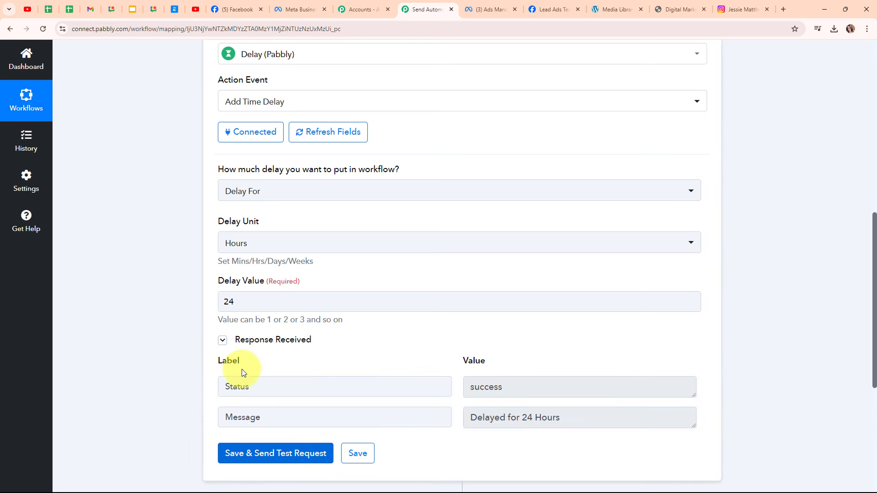
Confirm the delay test returned status success with 'Delayed for 24 Hours'.
{"action": "double_click", "coordinate": [530, 388]}
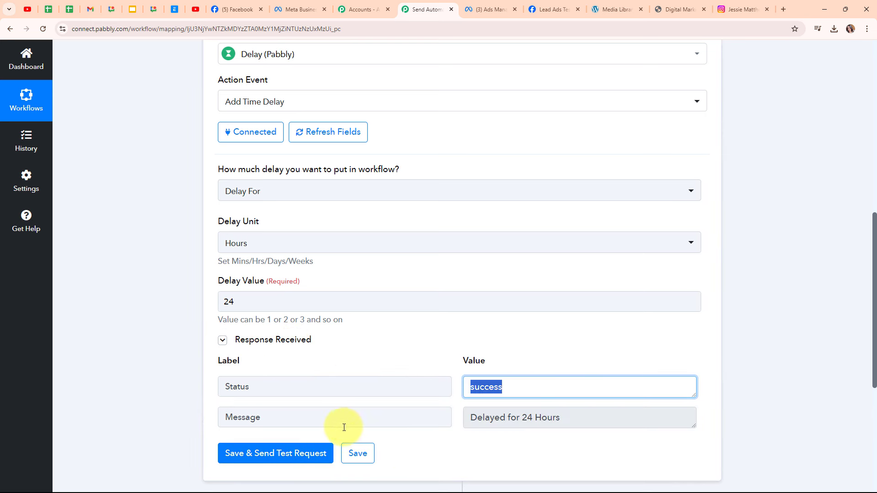
{"action": "triple_click", "coordinate": [578, 418]}
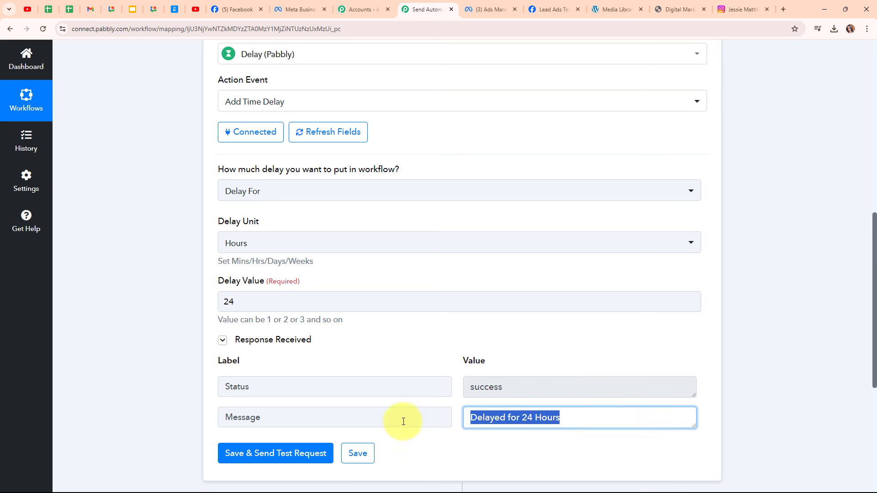
{"action": "left_click", "coordinate": [388, 305]}
{"action": "left_click", "coordinate": [381, 210]}
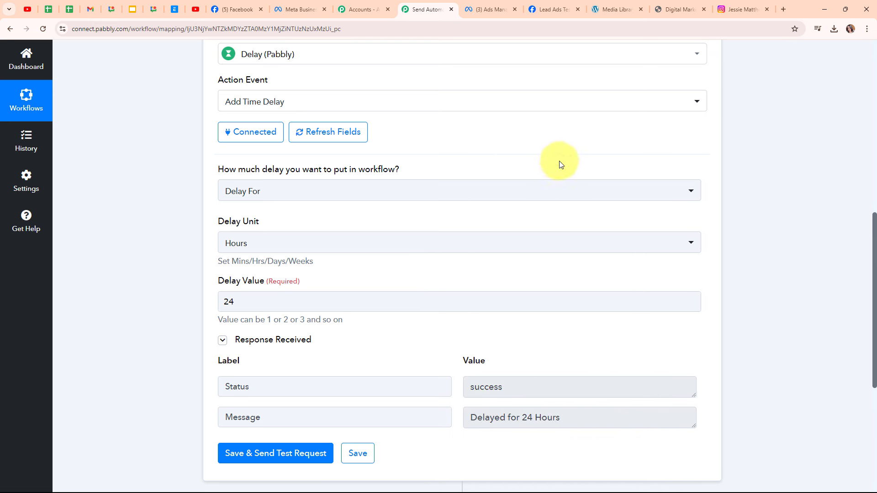
{"action": "scroll", "coordinate": [690, 151], "scroll_direction": "up", "scroll_amount": 4}
Collapse the finished Delay step.
{"action": "left_click", "coordinate": [710, 180]}
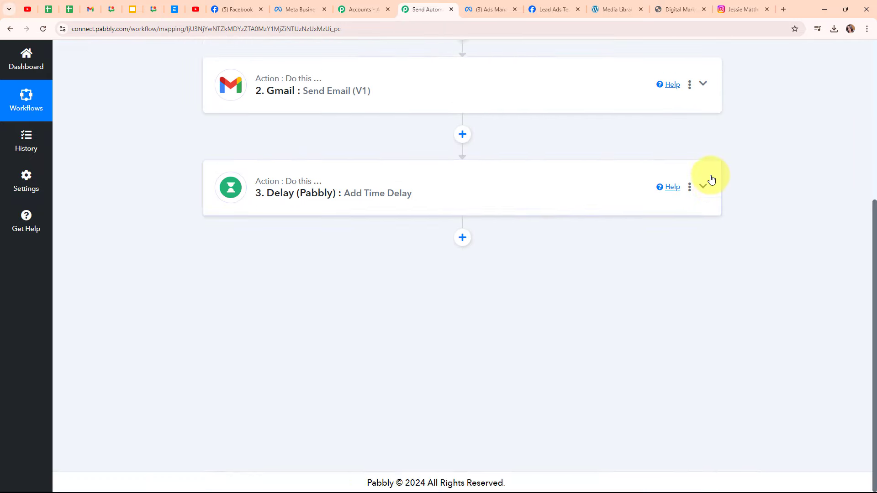
{"action": "scroll", "coordinate": [333, 249], "scroll_direction": "up", "scroll_amount": 3}
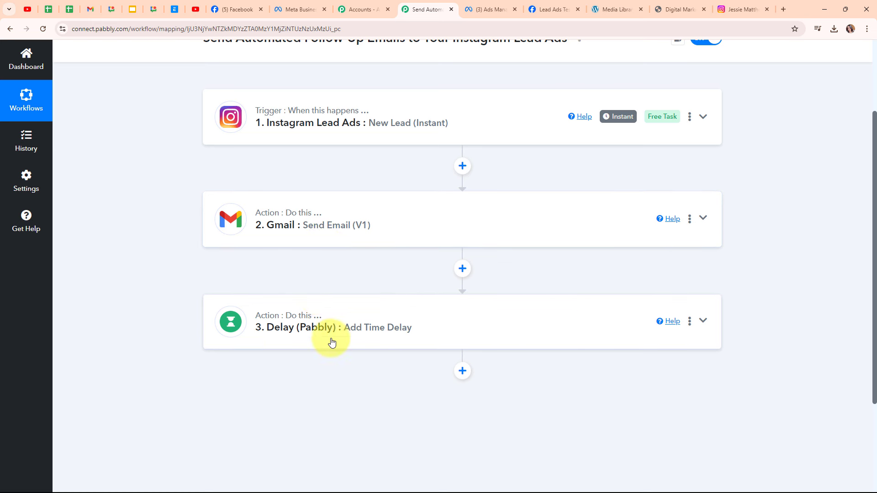
{"action": "scroll", "coordinate": [564, 318], "scroll_direction": "down", "scroll_amount": 2}
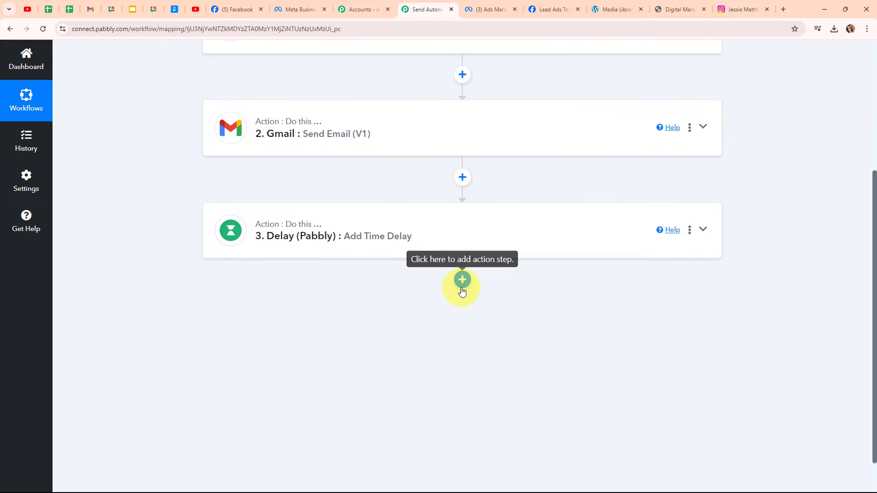
Add a Gmail step after the delay with the Send Email (V1) event.
{"action": "left_click", "coordinate": [462, 280]}
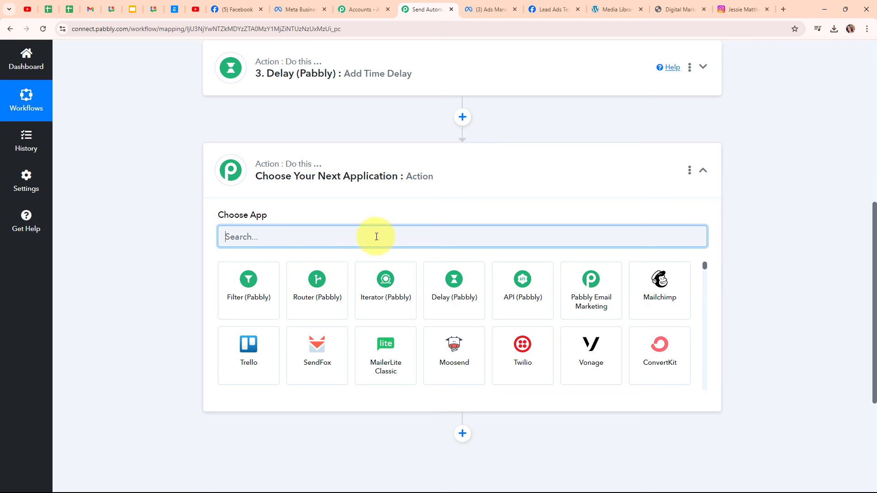
{"action": "type", "text": "Gmail"}
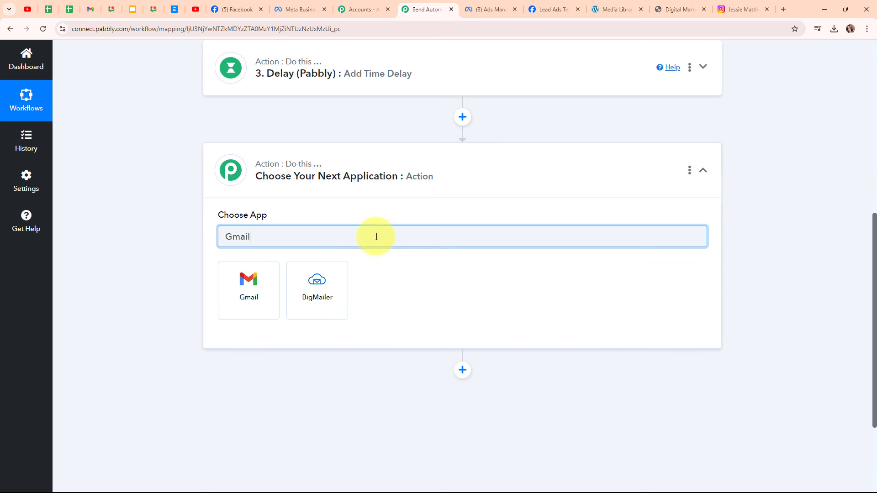
{"action": "left_click", "coordinate": [241, 287]}
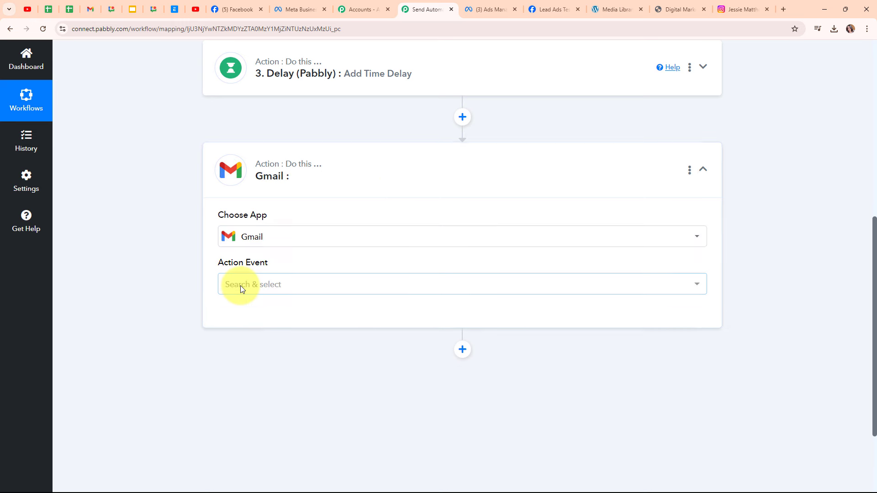
{"action": "left_click", "coordinate": [258, 284]}
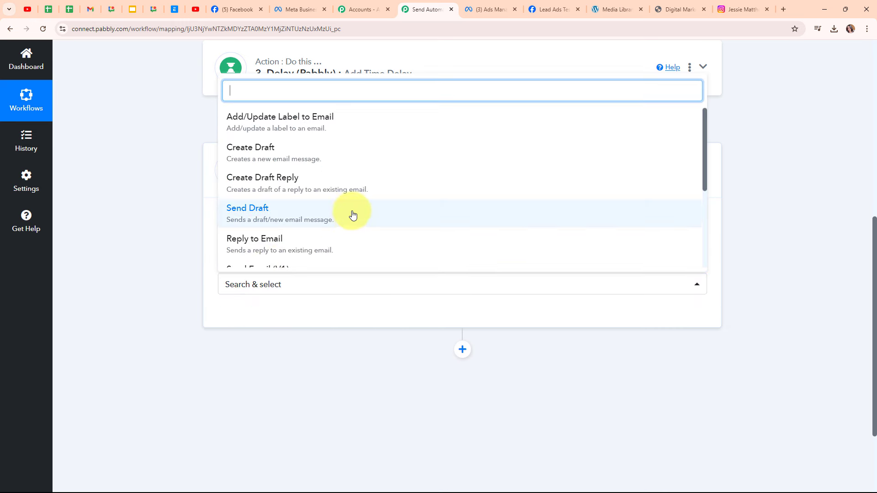
{"action": "scroll", "coordinate": [353, 212], "scroll_direction": "down", "scroll_amount": 3}
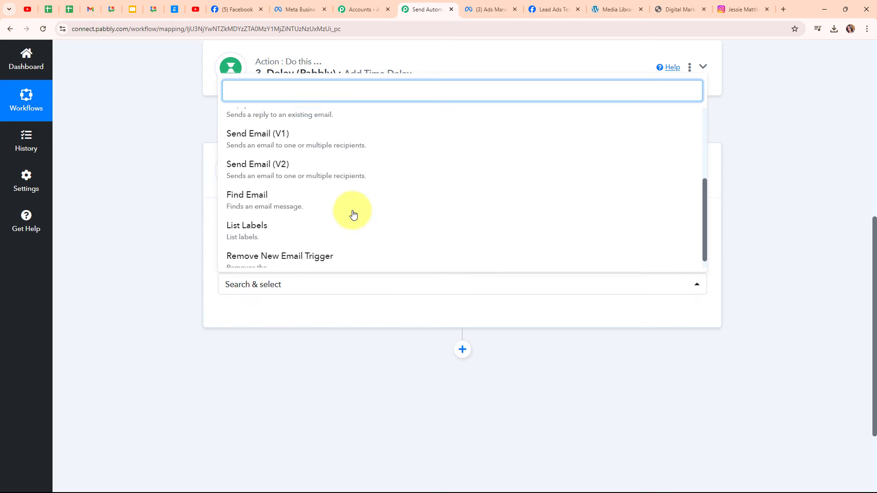
{"action": "left_click", "coordinate": [318, 137]}
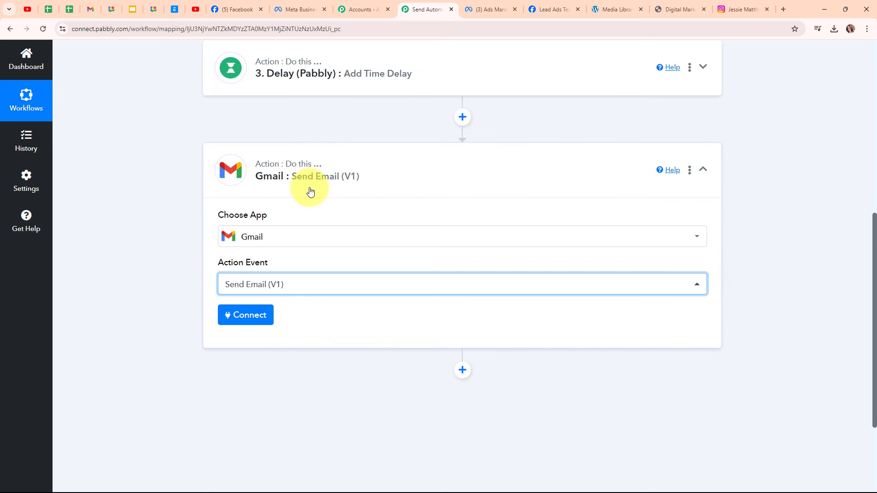
Connect the fourth step using the existing Gmail #51 connection.
{"action": "left_click", "coordinate": [231, 315]}
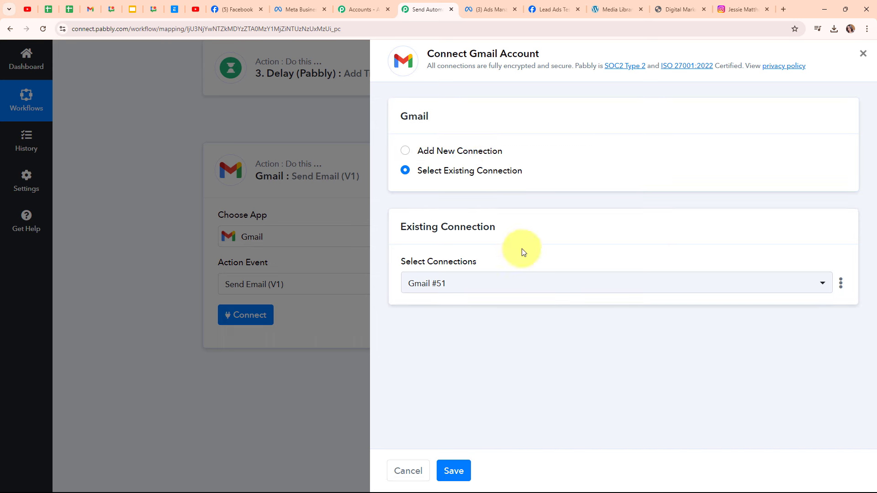
{"action": "left_click", "coordinate": [451, 469]}
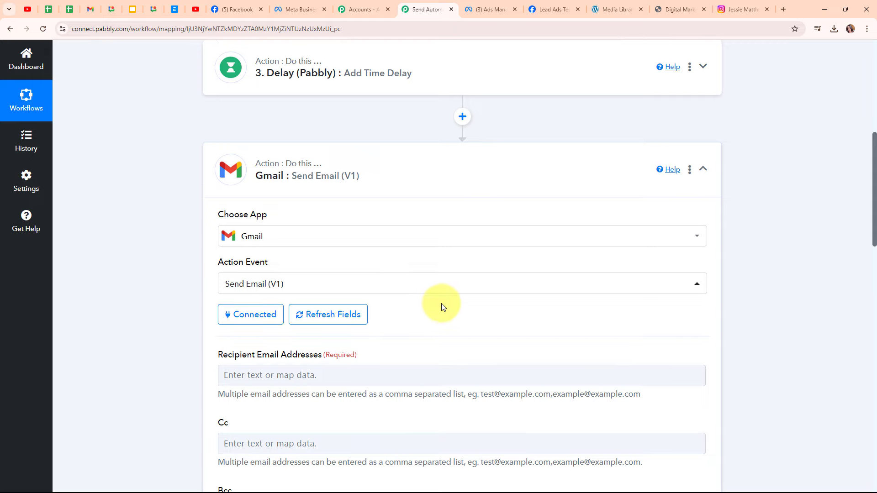
Map the Instagram lead's email (Res4 Email) as the follow-up recipient.
{"action": "scroll", "coordinate": [441, 305], "scroll_direction": "down", "scroll_amount": 3}
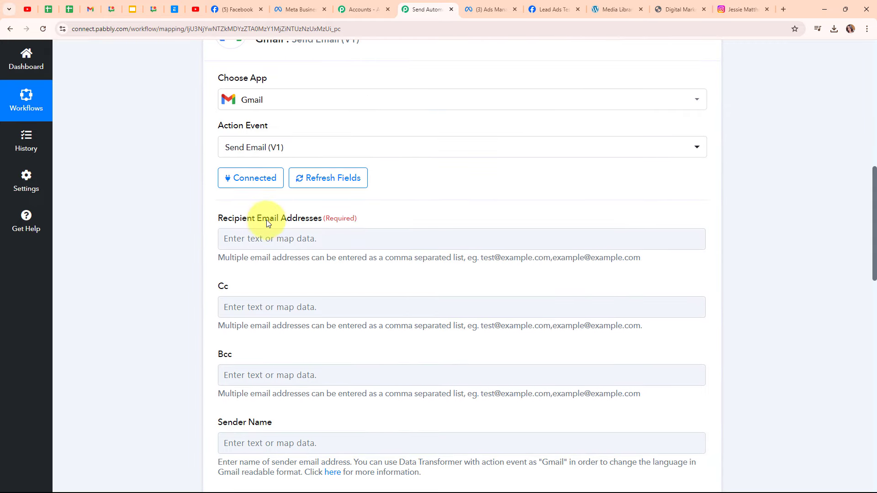
{"action": "left_click", "coordinate": [297, 231]}
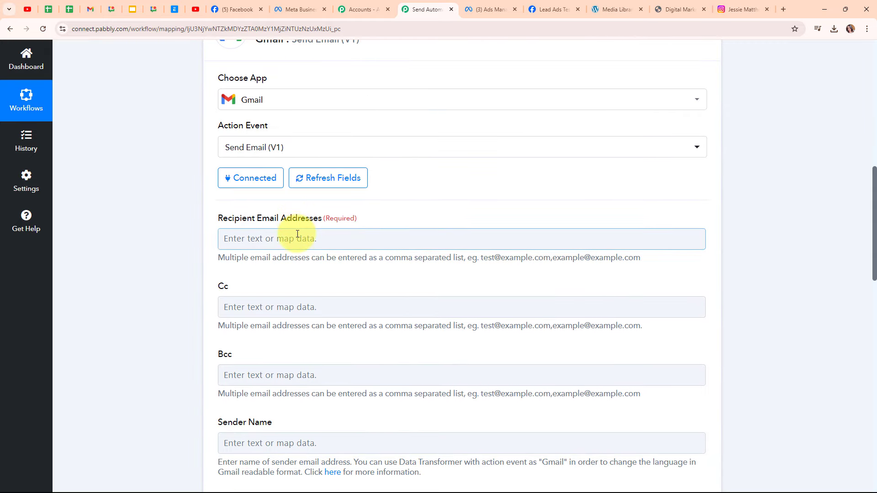
{"action": "left_click", "coordinate": [297, 234]}
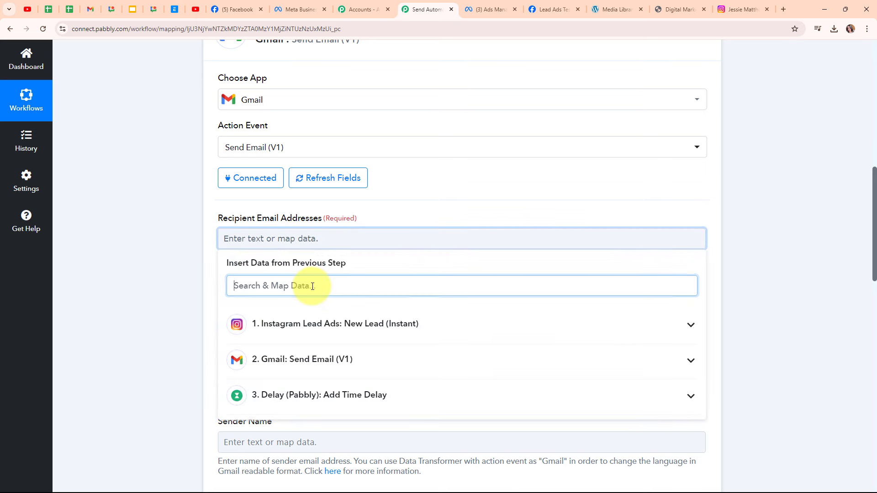
{"action": "type", "text": "@"}
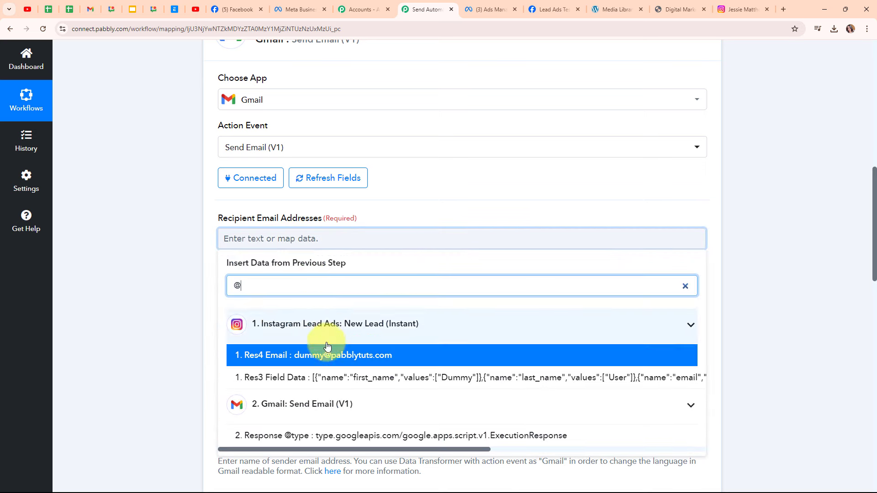
{"action": "left_click", "coordinate": [333, 361]}
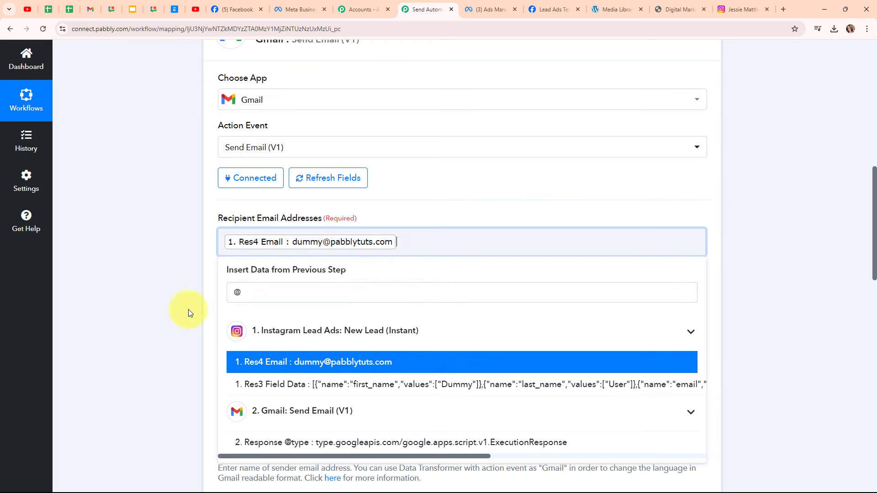
{"action": "left_click", "coordinate": [163, 232]}
Set sender name 'Digital Dynamics' and paste the 'Just Checking In' brochure-review subject.
{"action": "scroll", "coordinate": [507, 307], "scroll_direction": "down", "scroll_amount": 3}
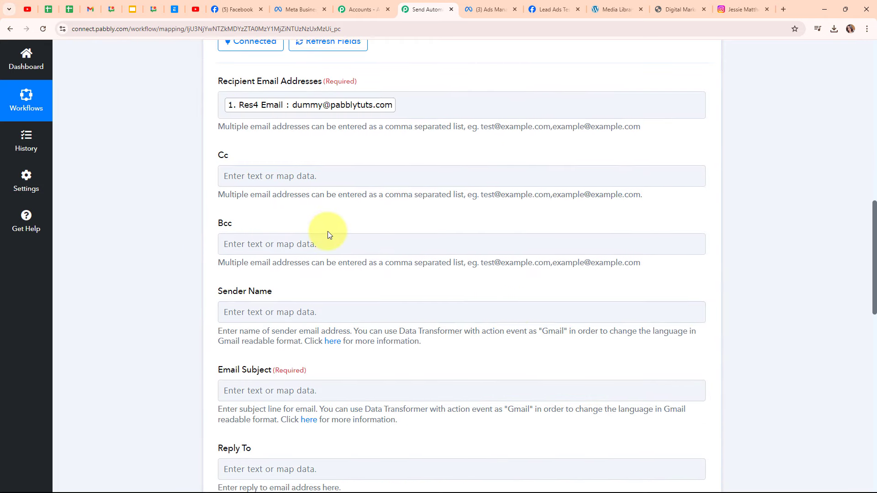
{"action": "scroll", "coordinate": [388, 233], "scroll_direction": "down", "scroll_amount": 2}
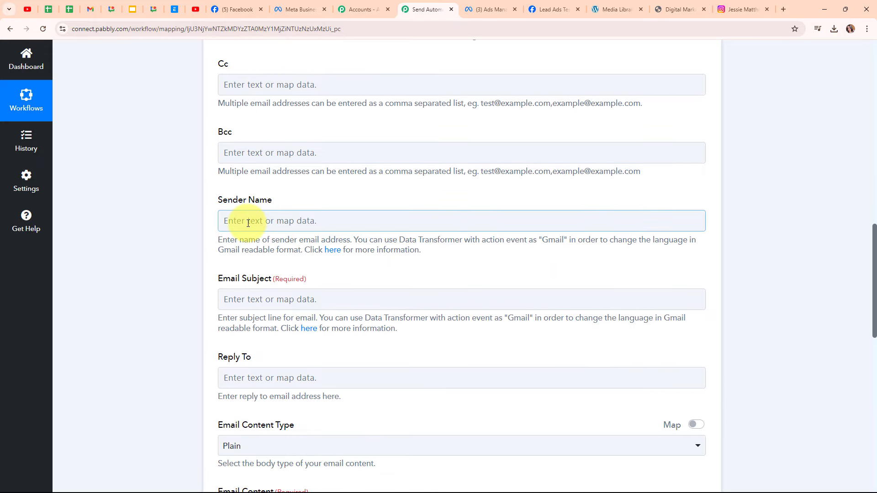
{"action": "left_click", "coordinate": [248, 222]}
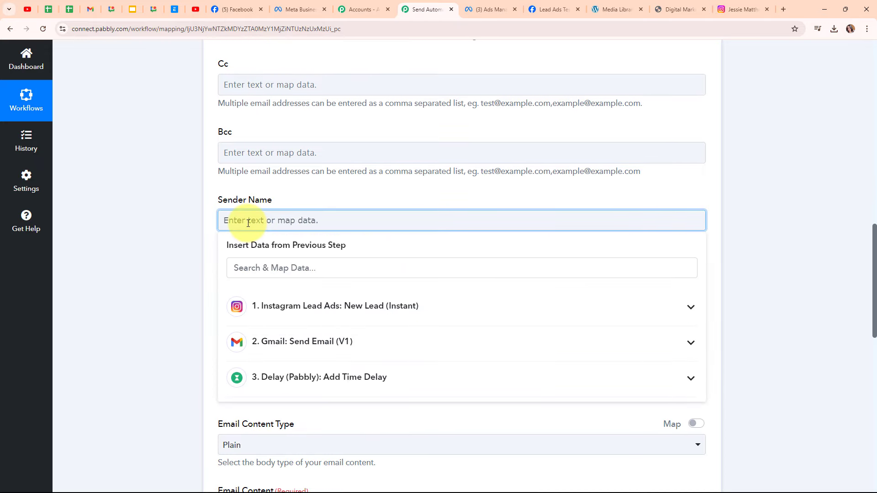
{"action": "type", "text": "Digital Dynamics"}
{"action": "left_click", "coordinate": [146, 202]}
{"action": "scroll", "coordinate": [146, 201], "scroll_direction": "down", "scroll_amount": 2}
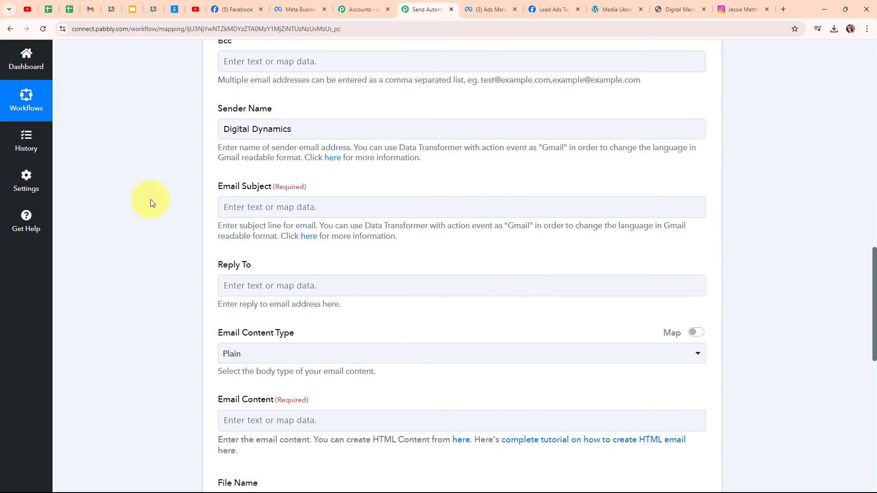
{"action": "left_click", "coordinate": [223, 203]}
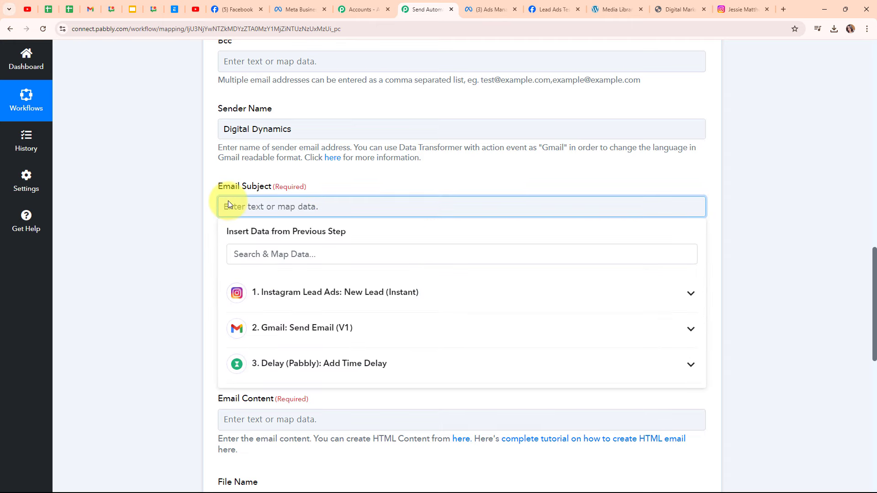
{"action": "type", "text": "Just Checking In – Did You Have a Chance to Review Our Brochure?"}
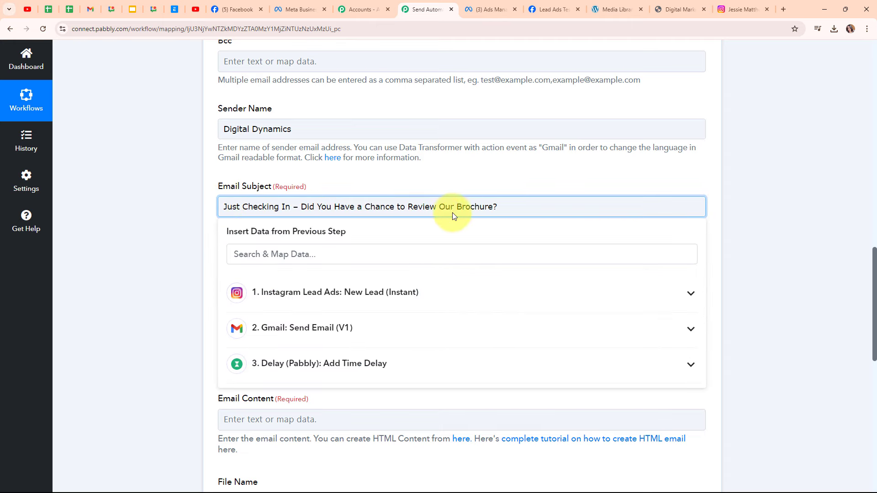
{"action": "left_click", "coordinate": [139, 207]}
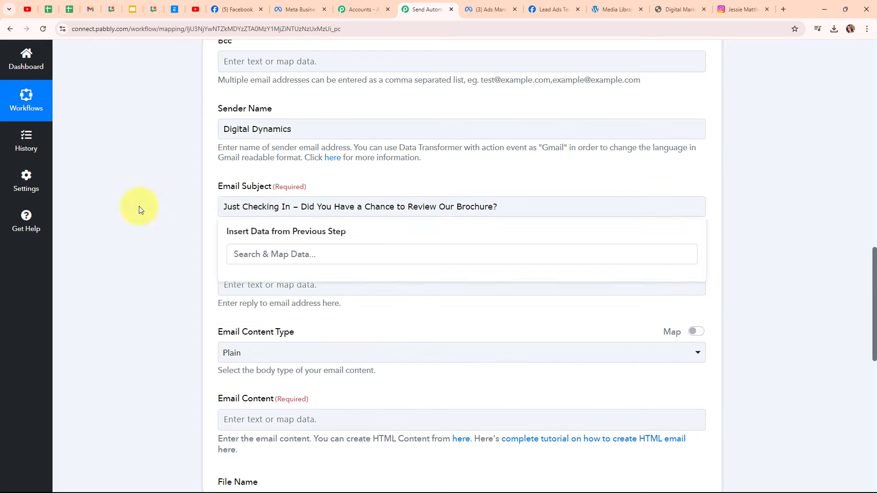
Keep the email content type as Plain.
{"action": "scroll", "coordinate": [403, 255], "scroll_direction": "down", "scroll_amount": 1}
{"action": "left_click", "coordinate": [392, 240]}
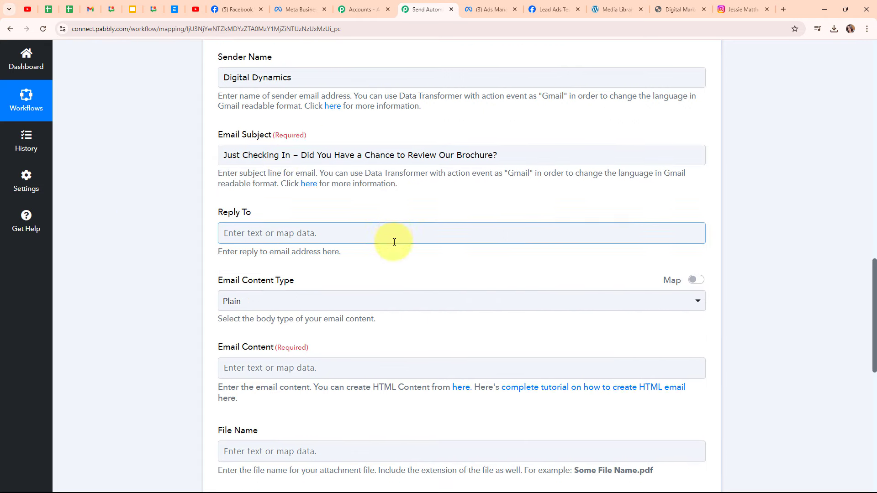
{"action": "scroll", "coordinate": [391, 241], "scroll_direction": "down", "scroll_amount": 2}
{"action": "left_click", "coordinate": [380, 217]}
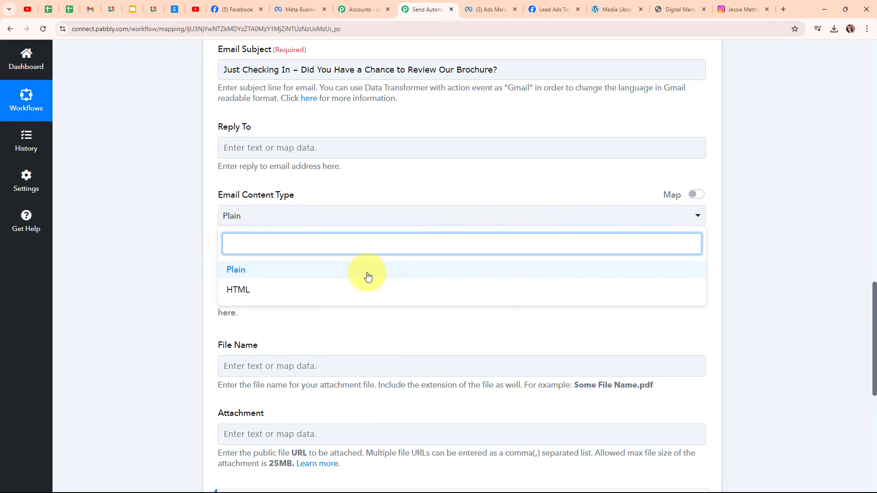
{"action": "left_click", "coordinate": [368, 272]}
{"action": "scroll", "coordinate": [404, 242], "scroll_direction": "down", "scroll_amount": 1}
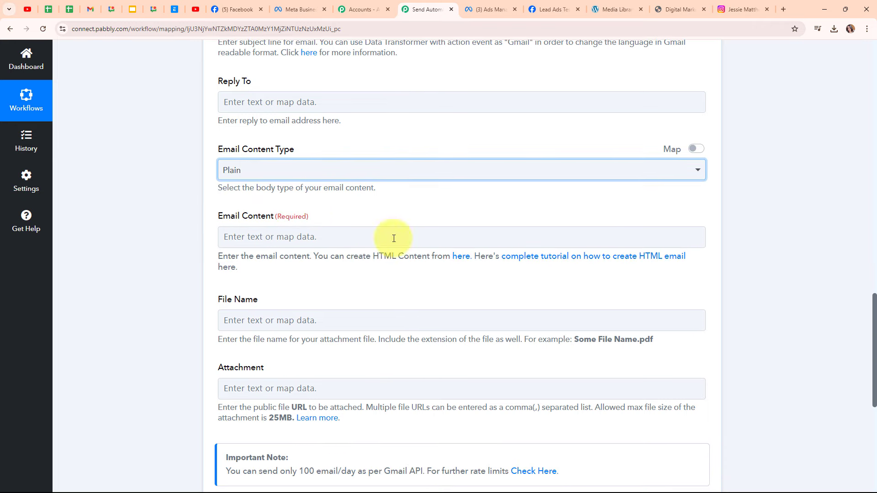
{"action": "left_click", "coordinate": [262, 234]}
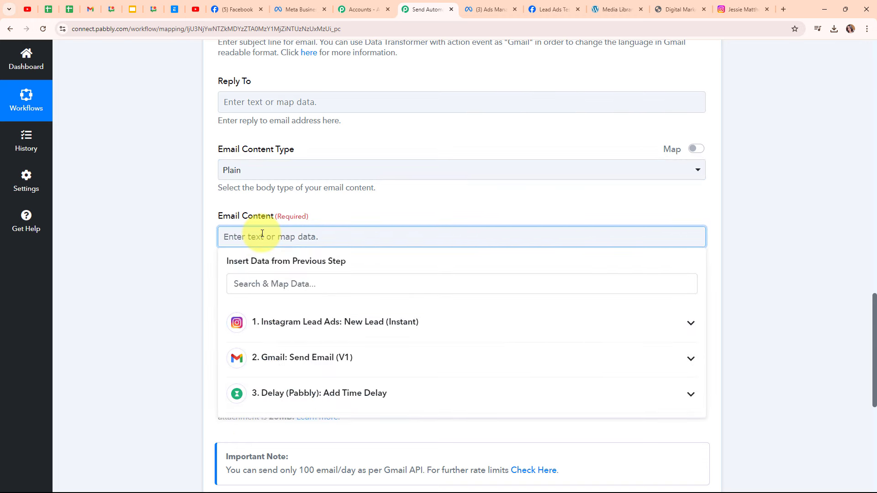
Paste the follow-up email body and delete the [Lead's Name] placeholder.
{"action": "type", "text": "Hi [Lead's Name],  I hope you’re doing well! I just wanted to follow up and check if you had the opportunity to review the brochure we sent yesterday. We’d love to know your thoughts and see how we can assist you in boosting your online presence.  If you have any questions or need more details, don’t hesitate to reach out. We’d be happy to help you take the next step.  Looking forward to your response!  Best regards, Digital Dynamics"}
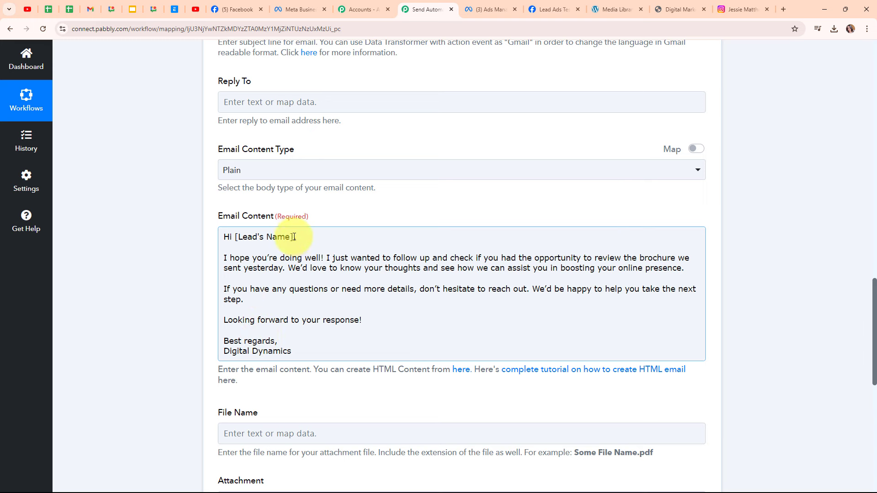
{"action": "left_click_drag", "start_coordinate": [294, 237], "coordinate": [236, 237]}
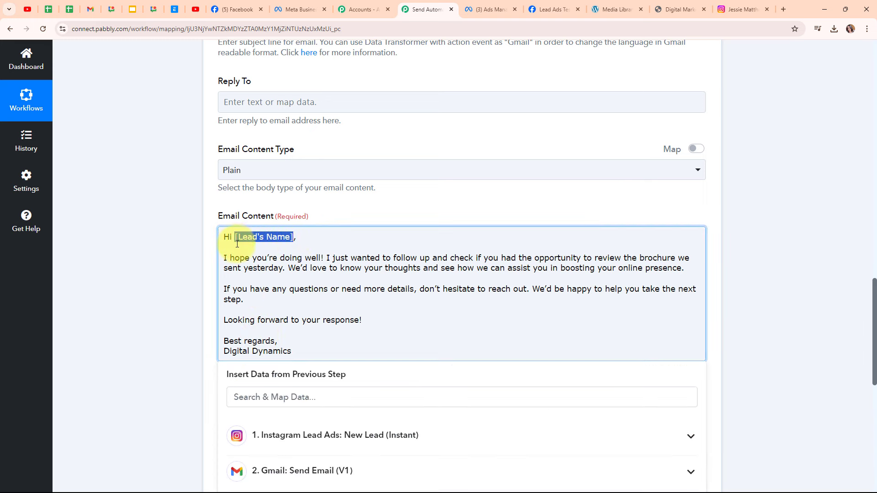
{"action": "key", "text": "BackSpace"}
Insert the lead's Res4 First Name and Res4 Last Name into the greeting.
{"action": "left_click", "coordinate": [364, 434]}
{"action": "scroll", "coordinate": [366, 365], "scroll_direction": "down", "scroll_amount": 2}
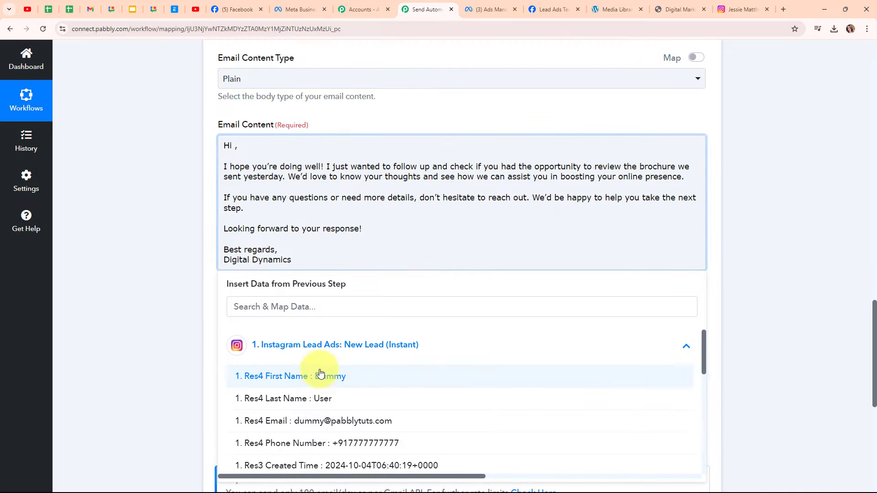
{"action": "left_click", "coordinate": [321, 375]}
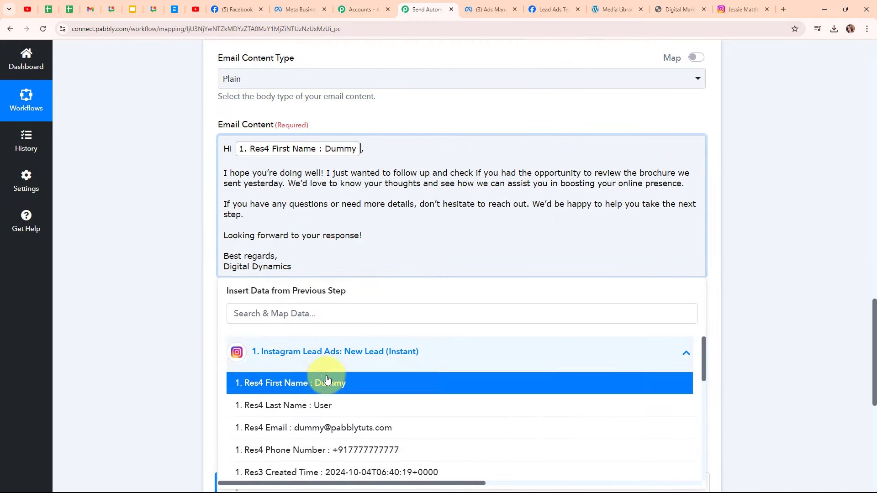
{"action": "left_click", "coordinate": [348, 405]}
{"action": "left_click", "coordinate": [152, 208]}
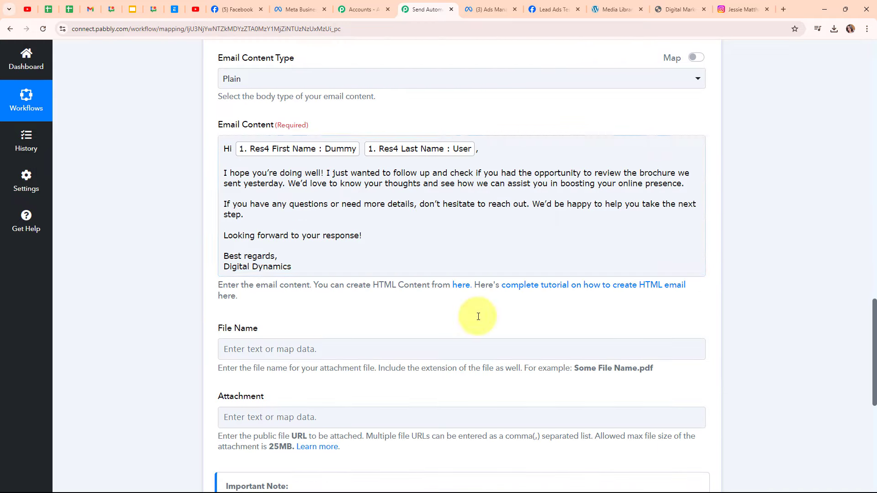
{"action": "scroll", "coordinate": [403, 298], "scroll_direction": "down", "scroll_amount": 3}
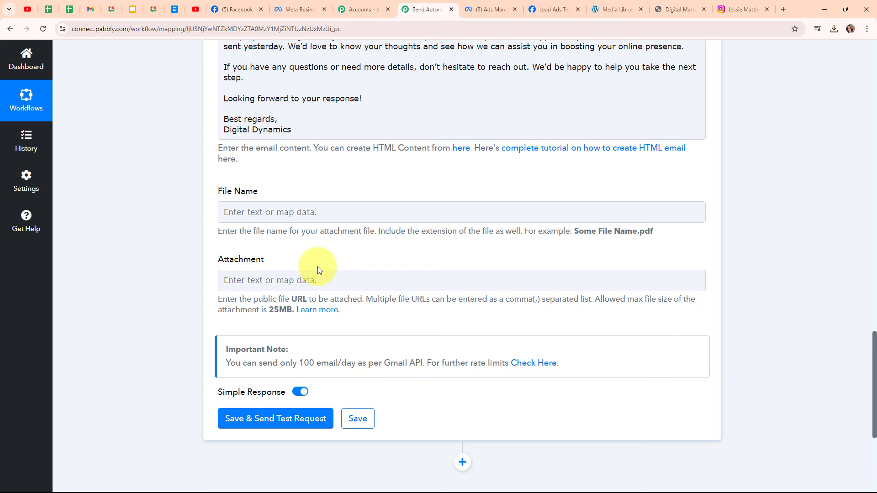
Save step 4 and send a test email, returning status sent with 1440 quota remaining.
{"action": "scroll", "coordinate": [461, 162], "scroll_direction": "up", "scroll_amount": 5}
{"action": "scroll", "coordinate": [459, 160], "scroll_direction": "down", "scroll_amount": 7}
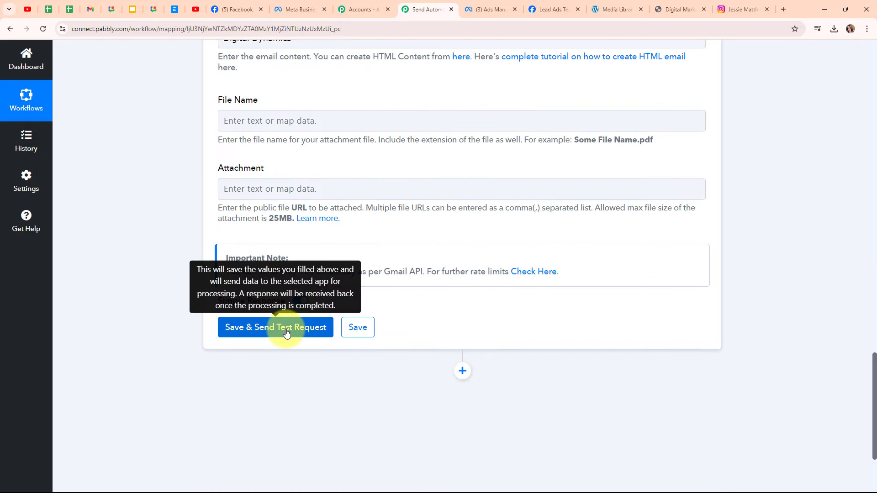
{"action": "left_click", "coordinate": [286, 332]}
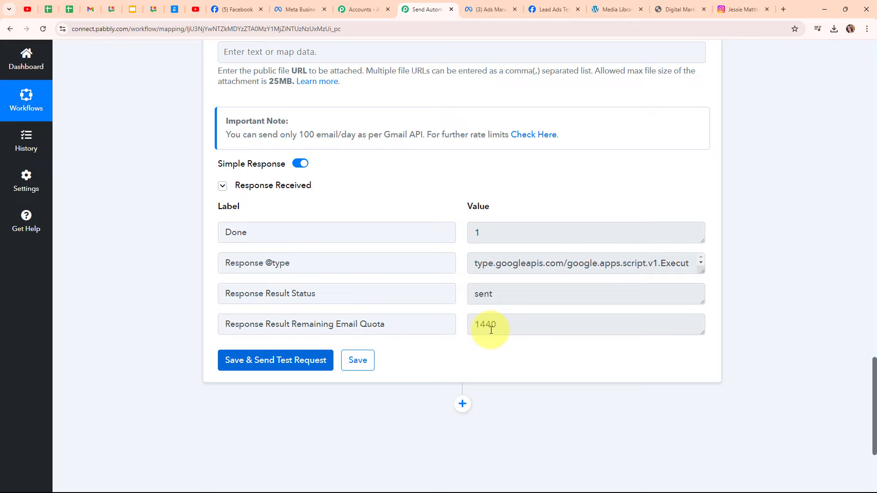
{"action": "scroll", "coordinate": [733, 241], "scroll_direction": "up", "scroll_amount": 12}
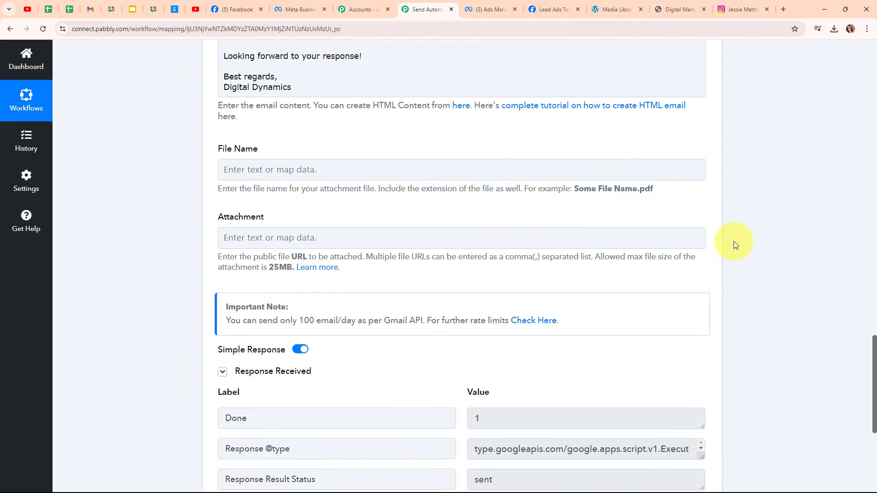
{"action": "scroll", "coordinate": [769, 260], "scroll_direction": "down", "scroll_amount": 10}
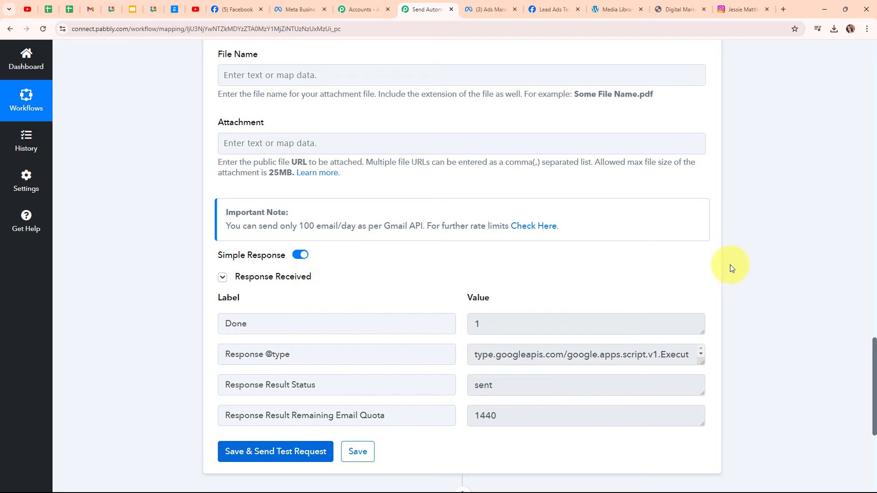
Collapse the follow-up Gmail step and scroll to the top of the workflow.
{"action": "scroll", "coordinate": [730, 264], "scroll_direction": "up", "scroll_amount": 1}
{"action": "scroll", "coordinate": [730, 264], "scroll_direction": "up", "scroll_amount": 20}
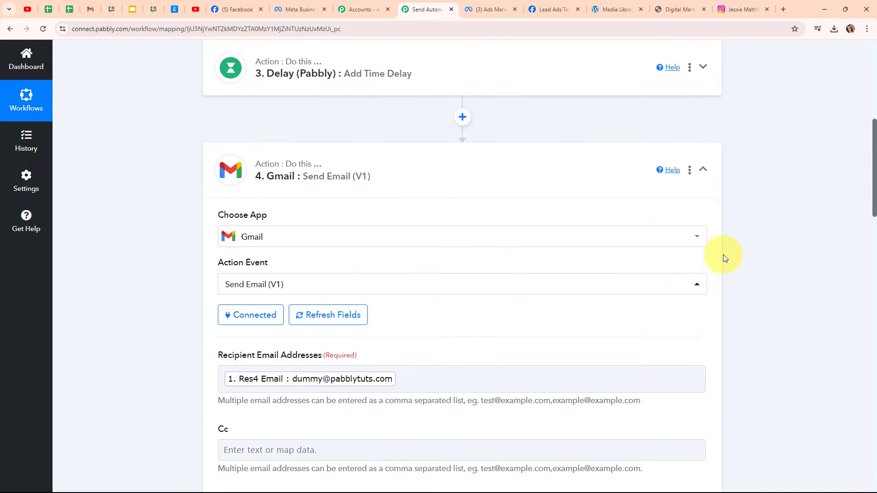
{"action": "left_click", "coordinate": [711, 258]}
{"action": "scroll", "coordinate": [699, 260], "scroll_direction": "up", "scroll_amount": 5}
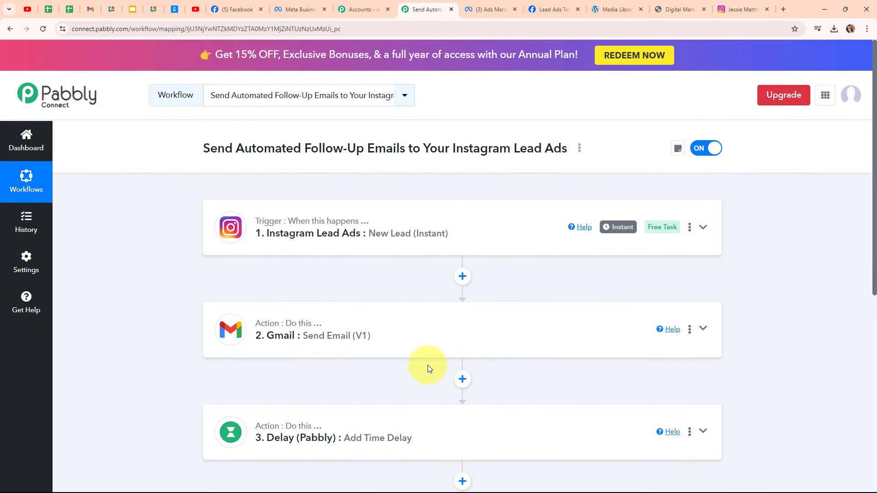
Check the personalised follow-up email in Gmail, archive it, then close Gmail to return to the workflow.
{"action": "key", "text": "alt+Tab"}
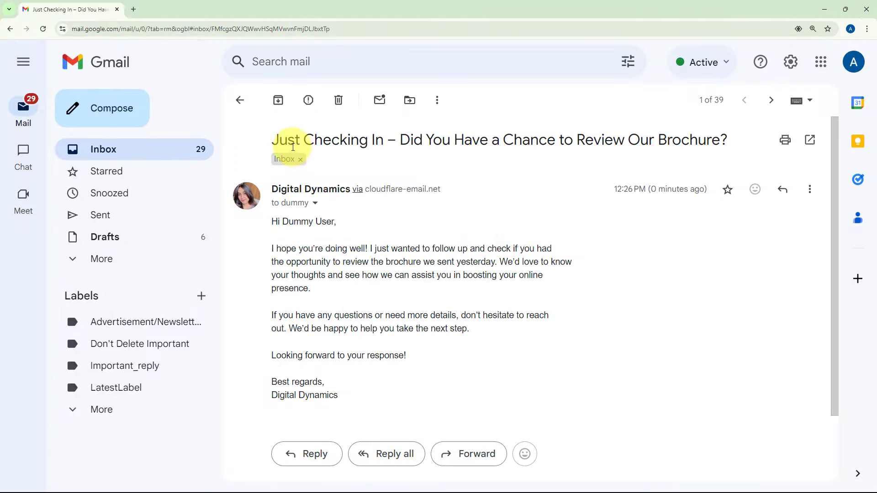
{"action": "left_click", "coordinate": [300, 160]}
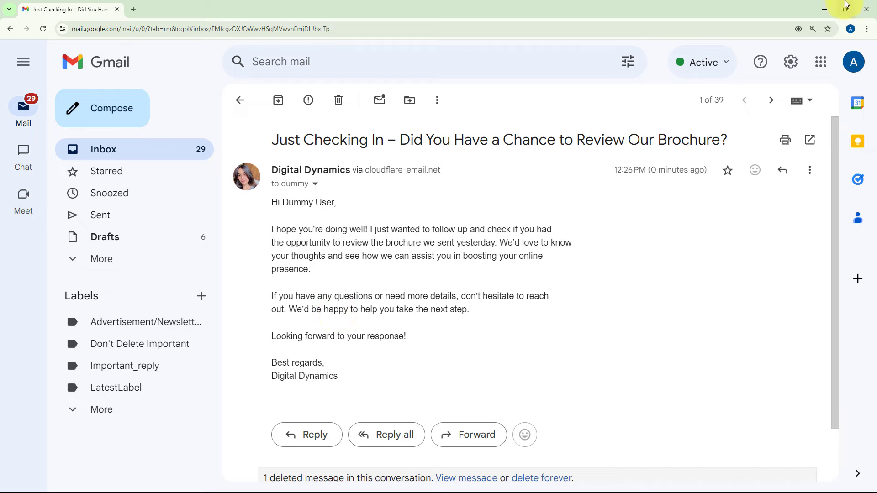
{"action": "left_click", "coordinate": [824, 9]}
{"action": "scroll", "coordinate": [753, 266], "scroll_direction": "down", "scroll_amount": 2}
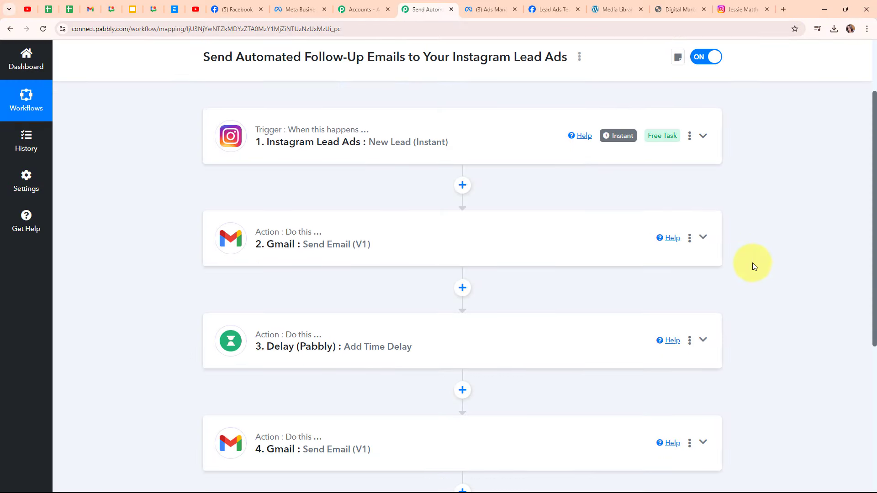